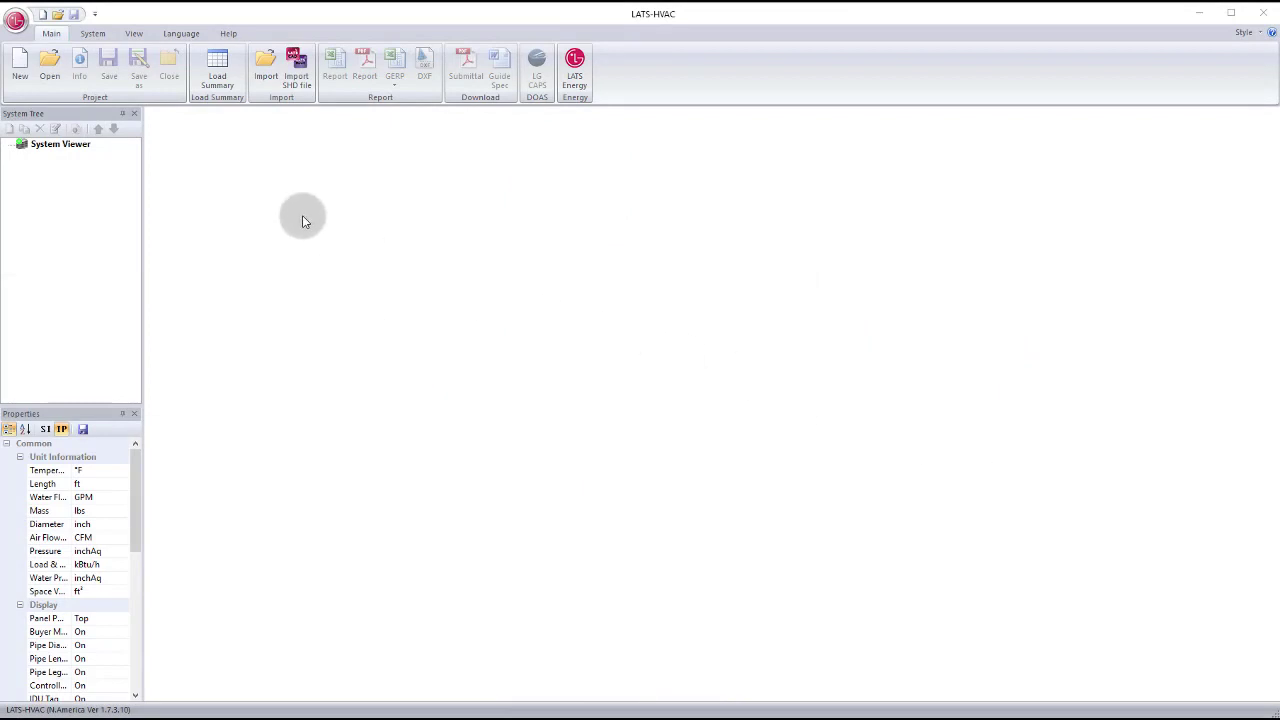
# Step: Start a new project and accept the project information, Atlanta, Georgia design conditions and contractor pages
pyautogui.click(20, 62)
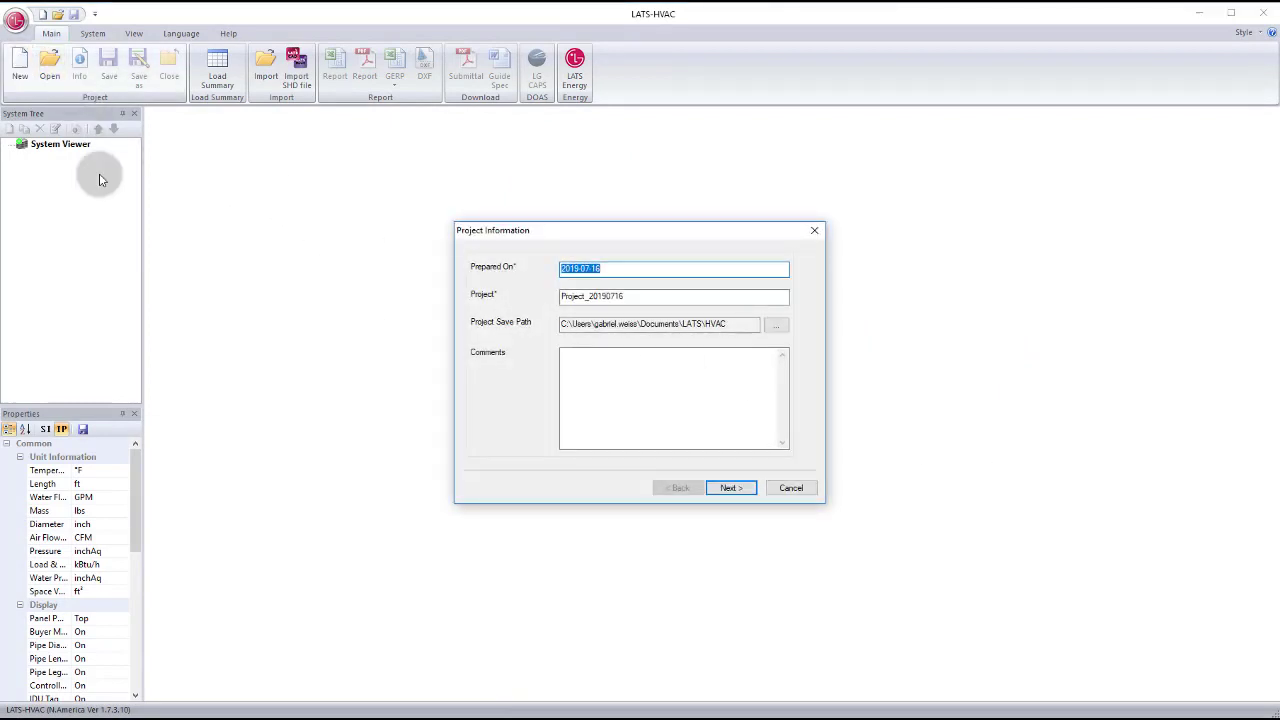
pyautogui.click(727, 491)
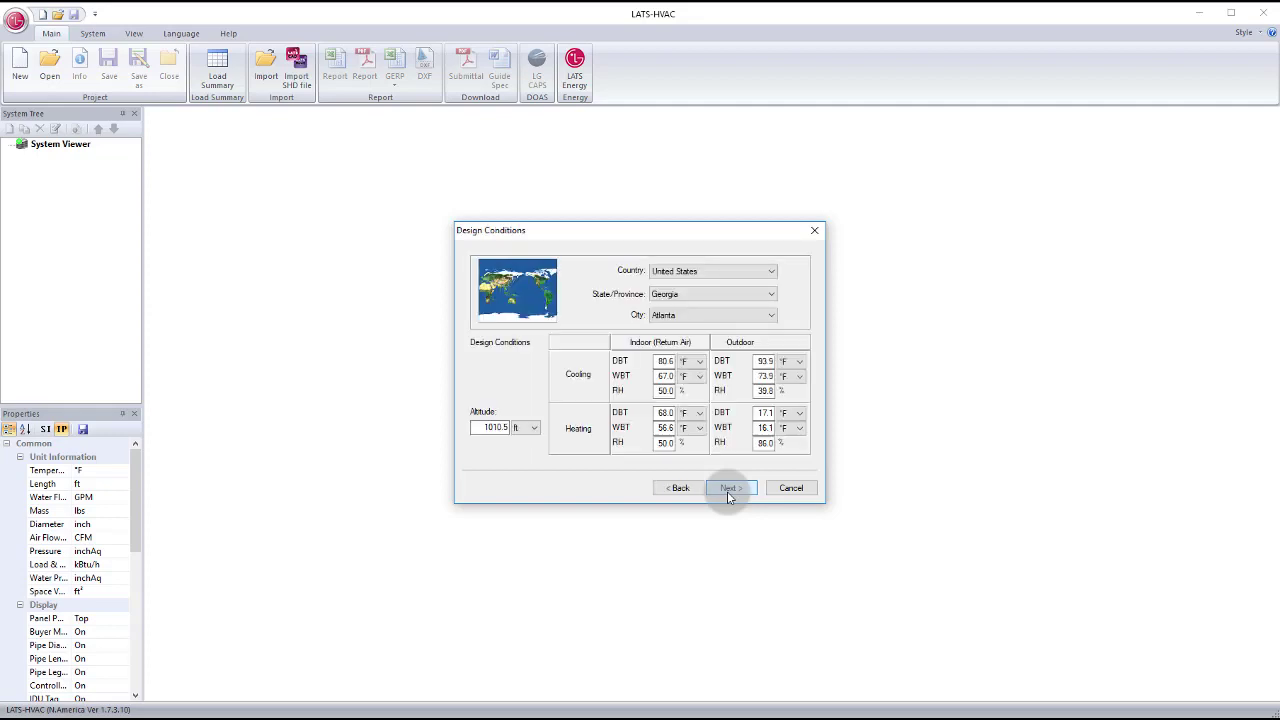
pyautogui.click(727, 491)
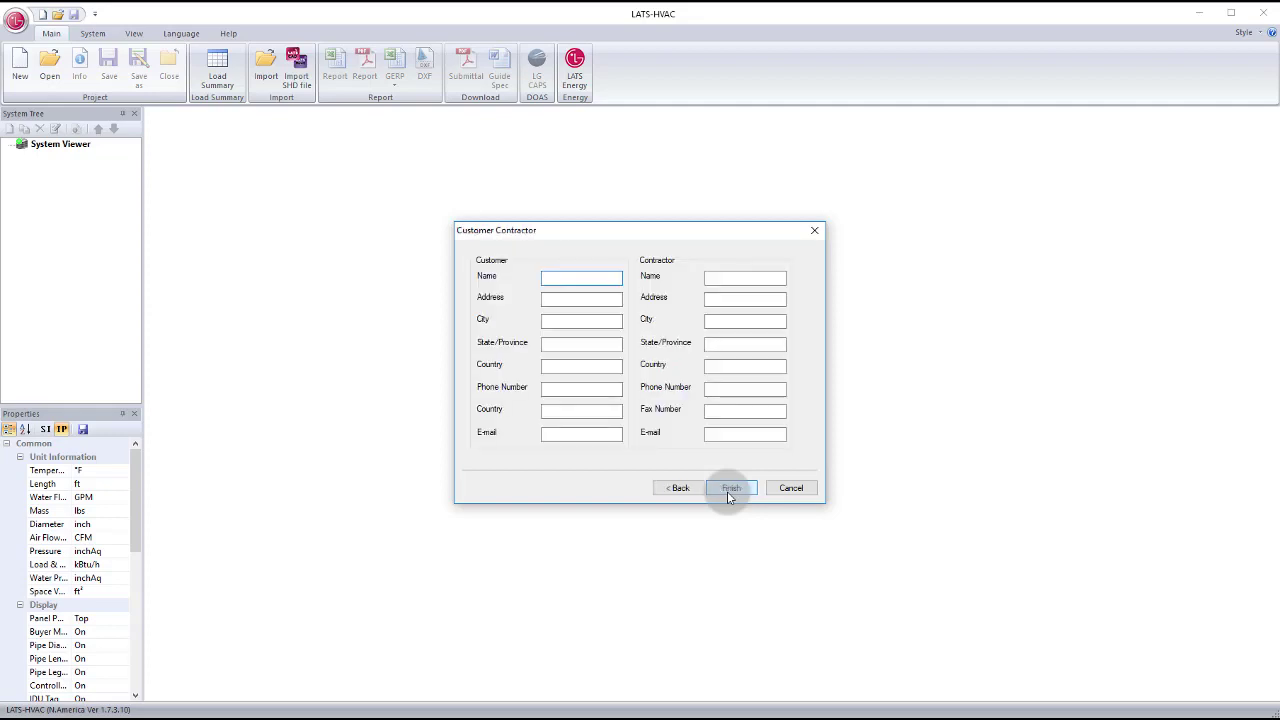
pyautogui.click(731, 488)
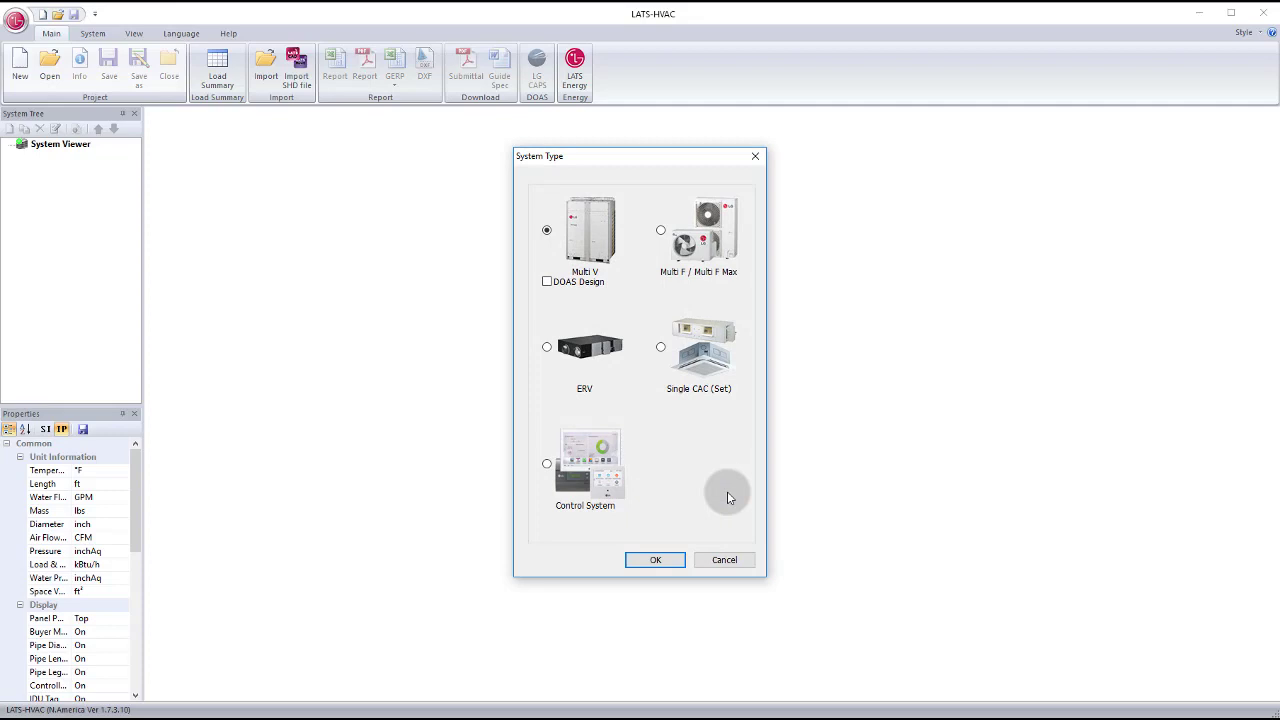
# Step: Create Multi V1 as a Multi V 5 Heat Recovery system with N.America outdoor units
pyautogui.click(655, 560)
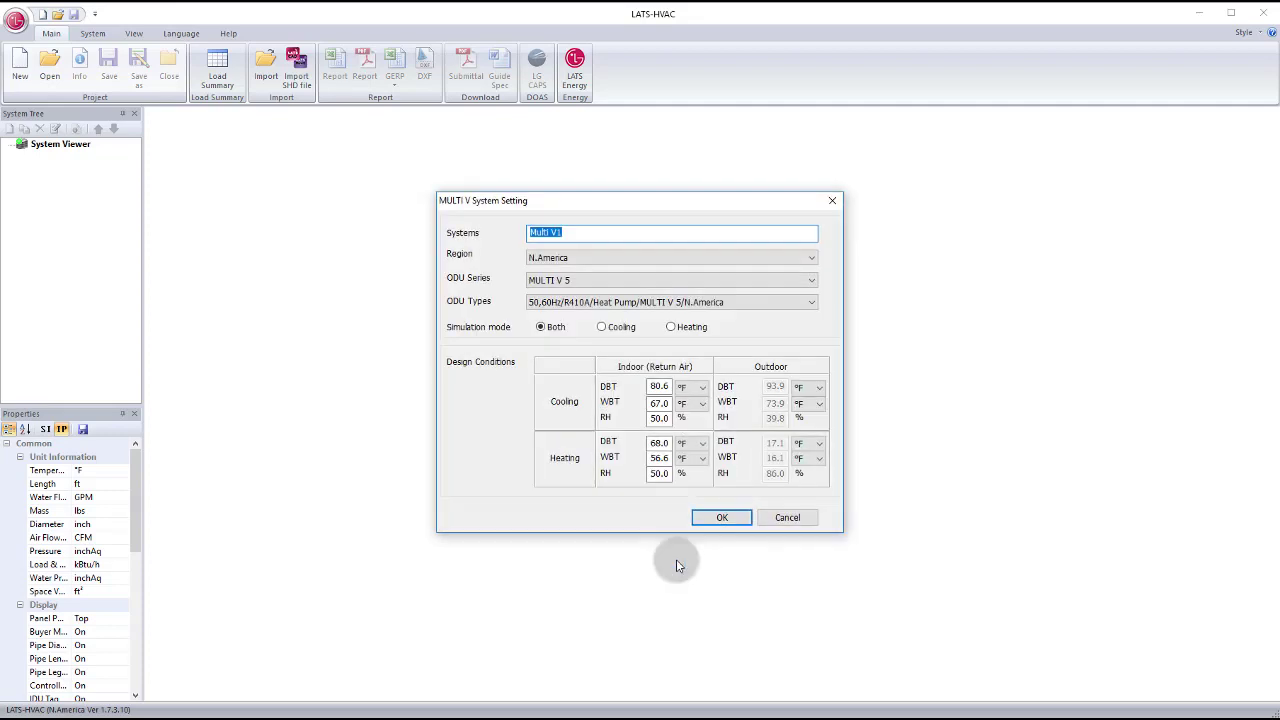
pyautogui.click(810, 303)
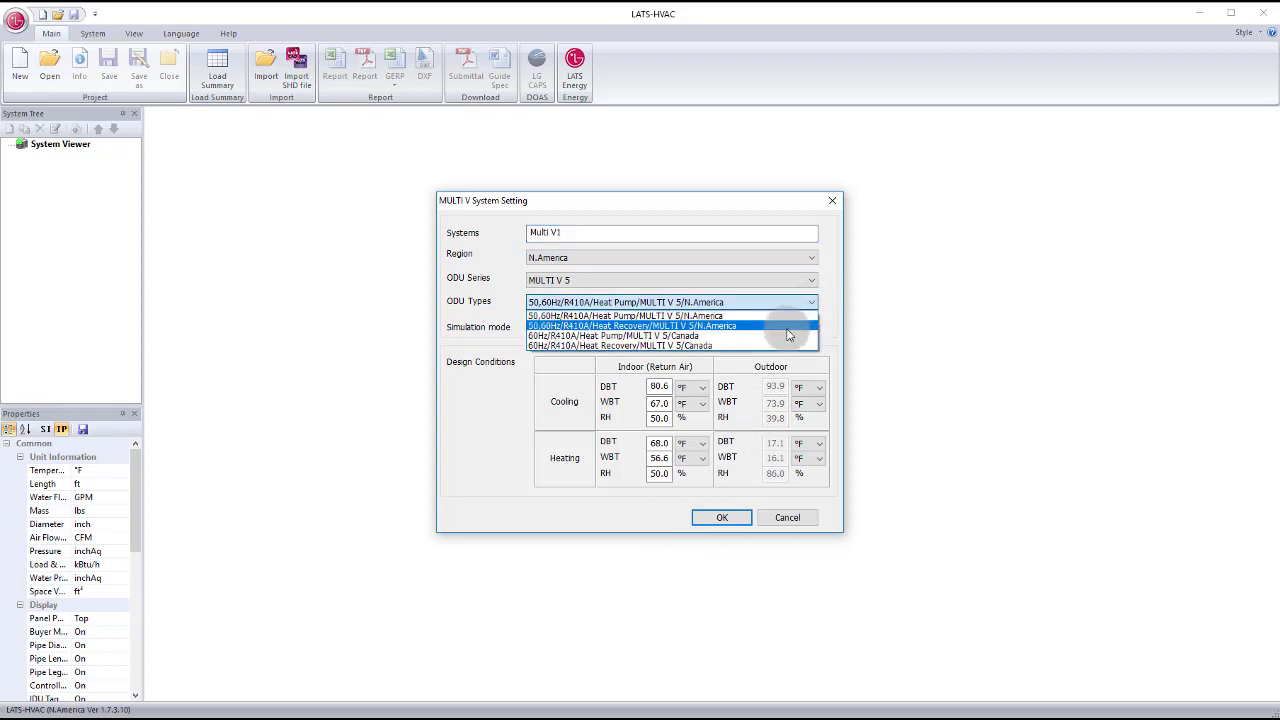
pyautogui.click(787, 332)
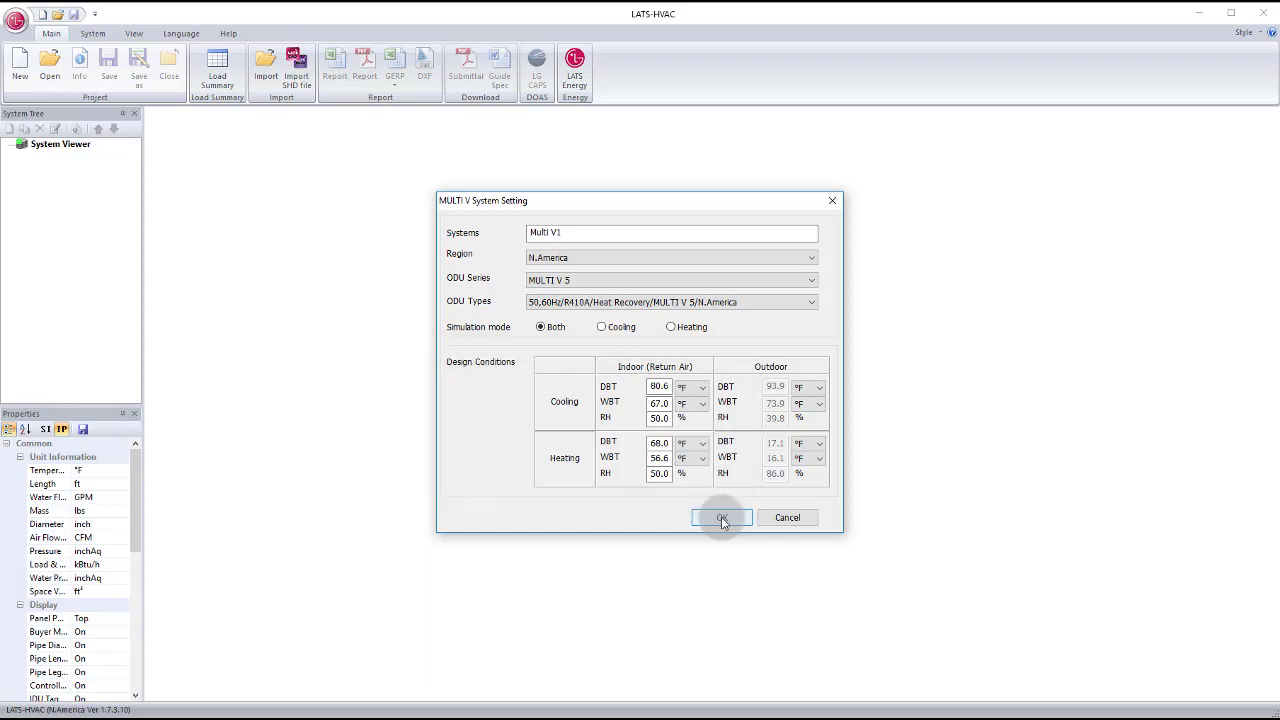
pyautogui.click(722, 519)
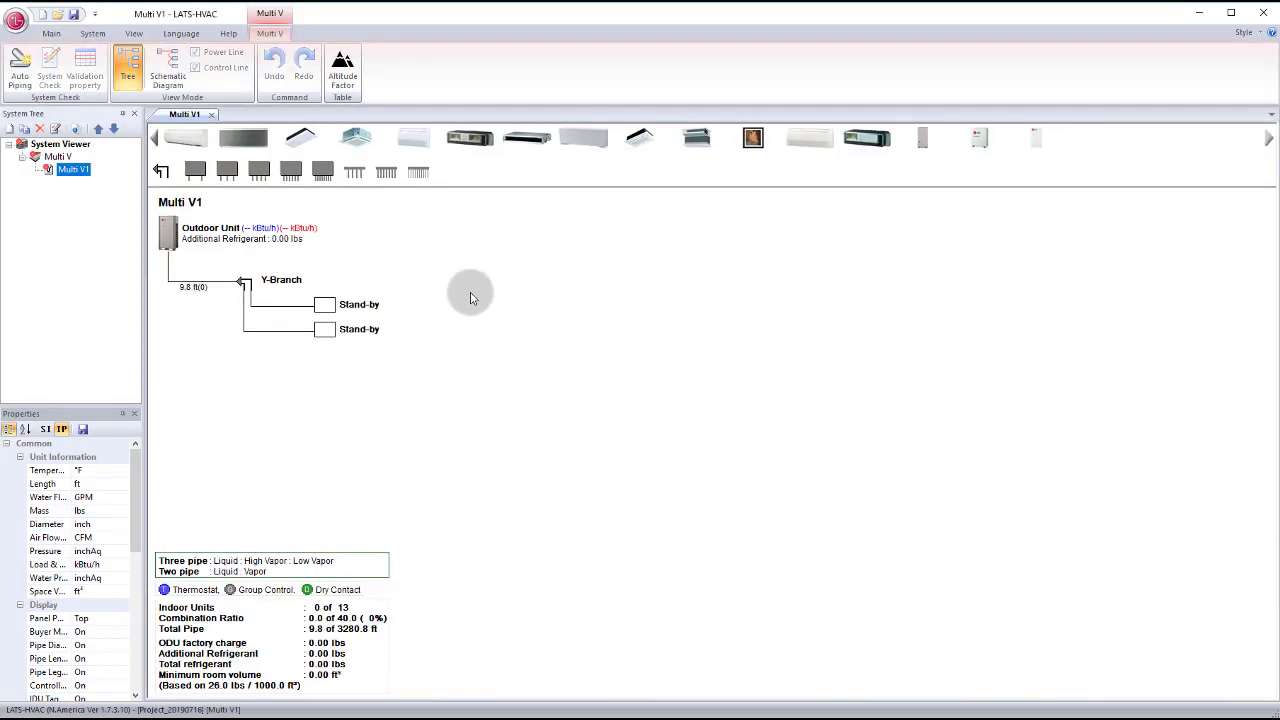
# Step: Replace the Y-Branch with the PRHR023A header and accept its properties
pyautogui.click(185, 195)
pyautogui.doubleClick(241, 290)
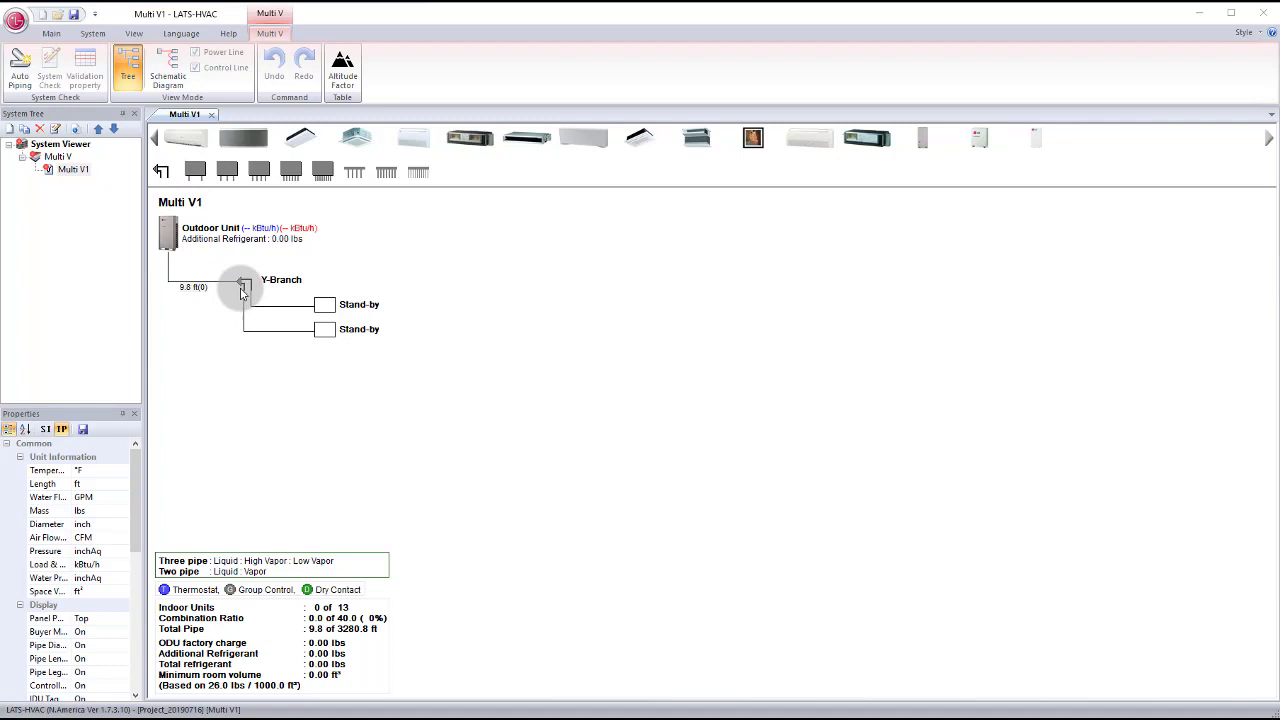
pyautogui.press('Return')
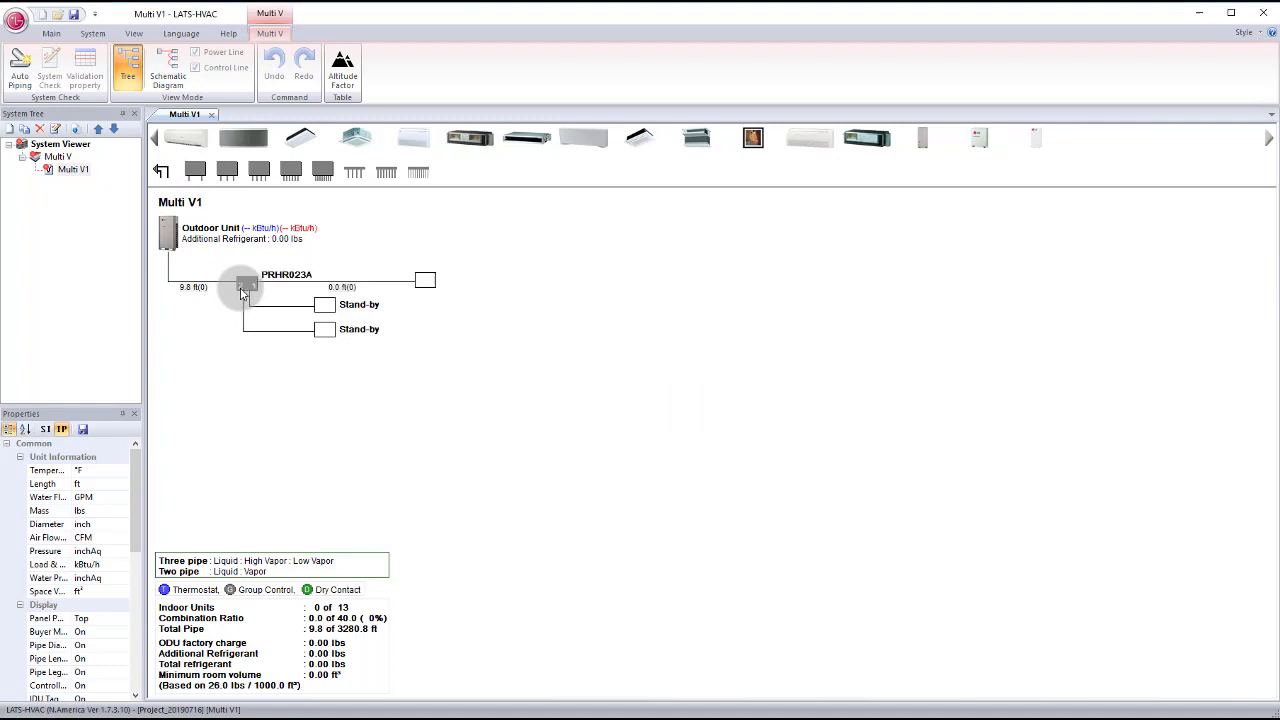
pyautogui.doubleClick(251, 289)
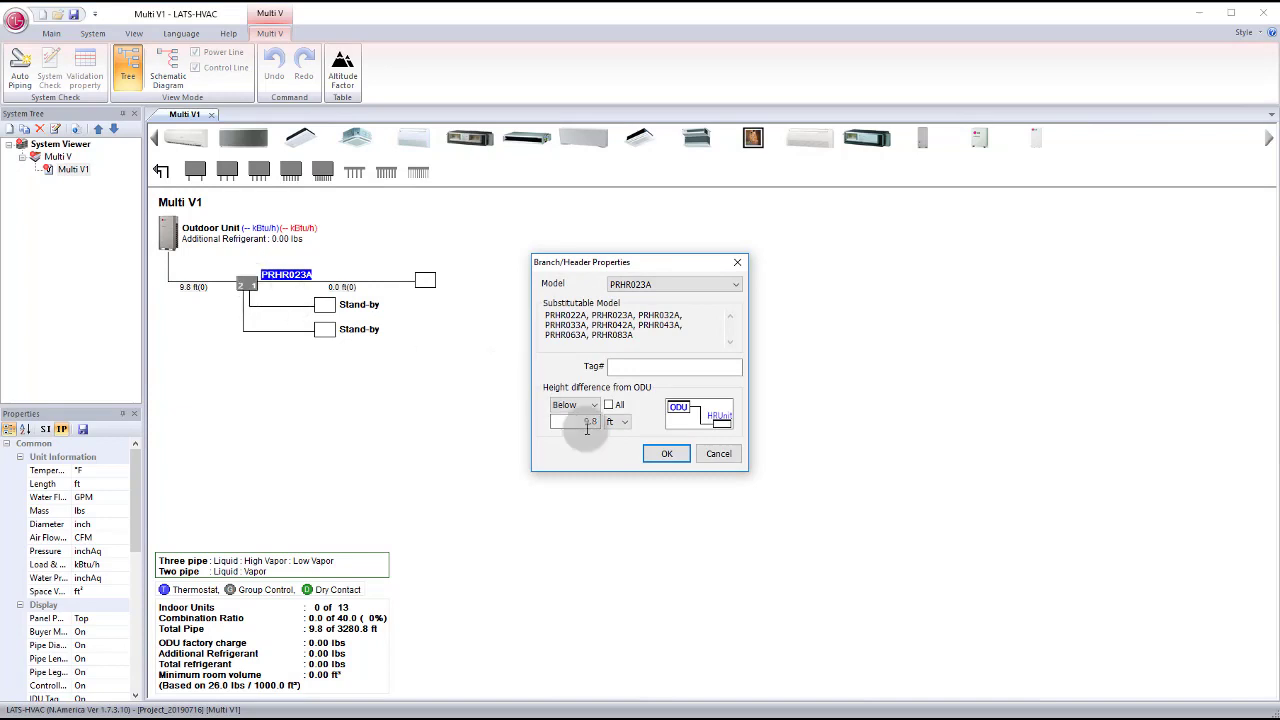
pyautogui.click(664, 454)
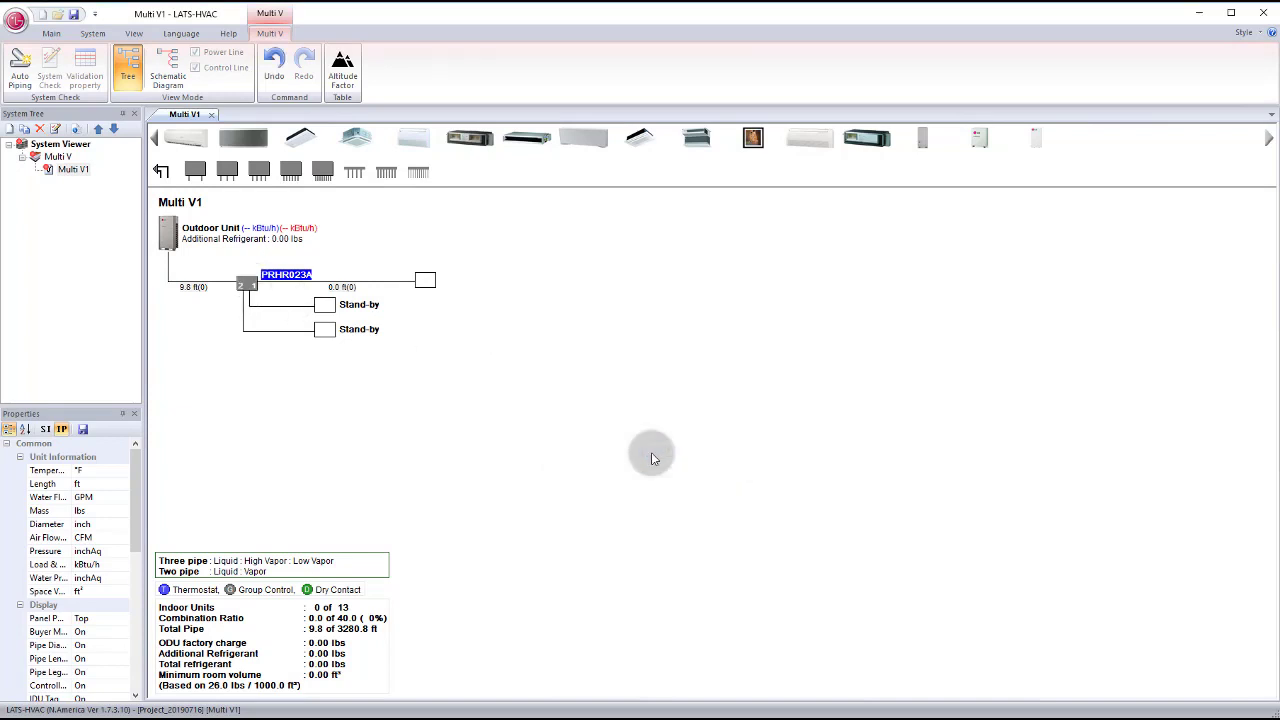
# Step: Change the outdoor-unit pipe length from 9.8 ft to 10 ft
pyautogui.doubleClick(196, 291)
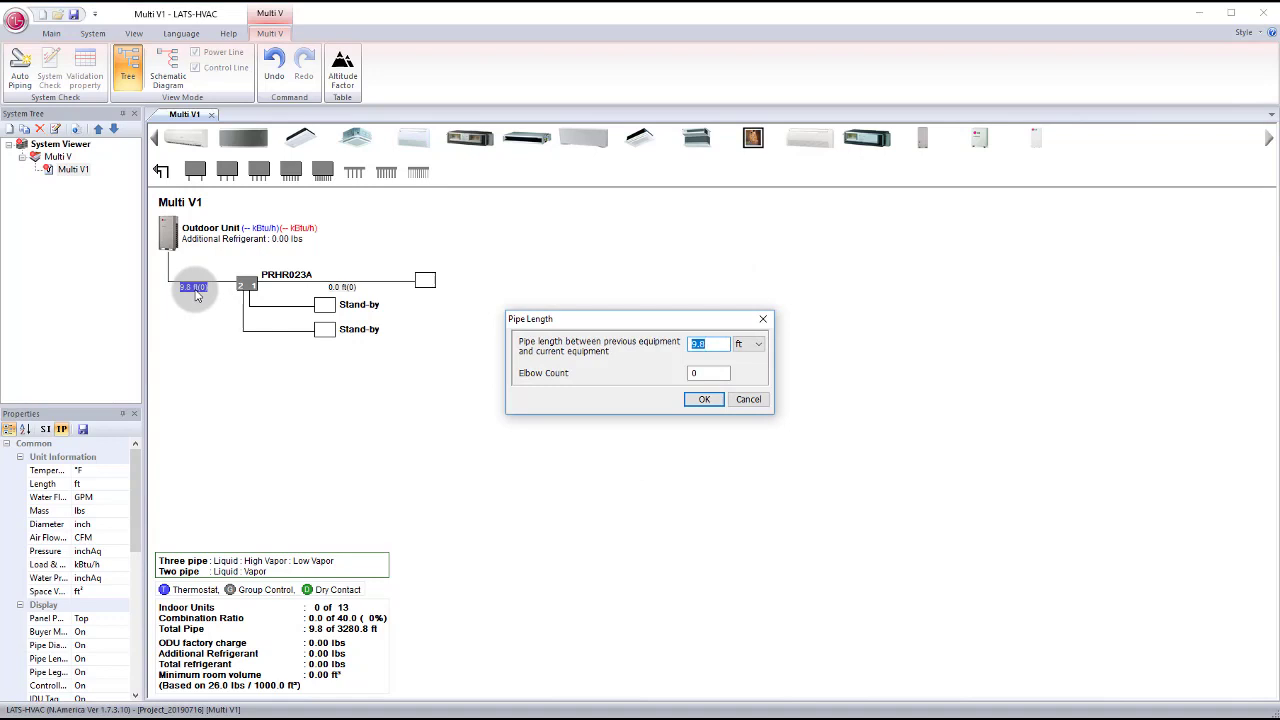
pyautogui.write('10')
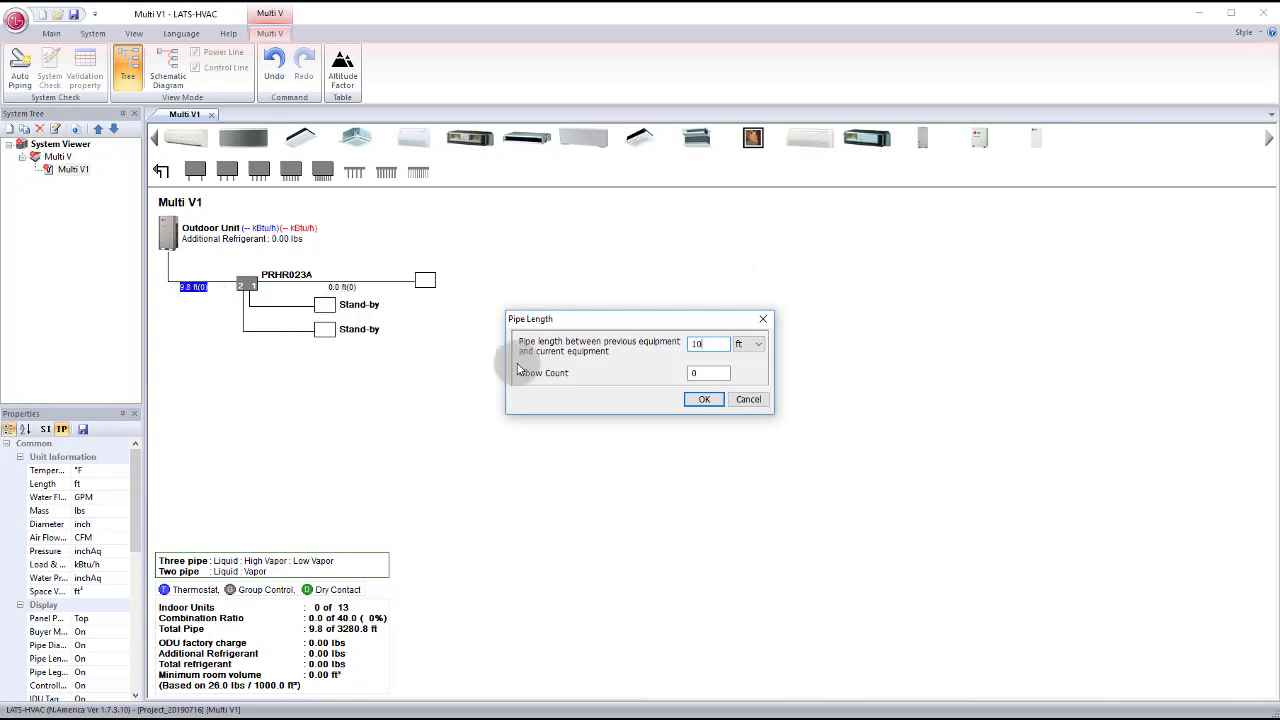
pyautogui.press('Return')
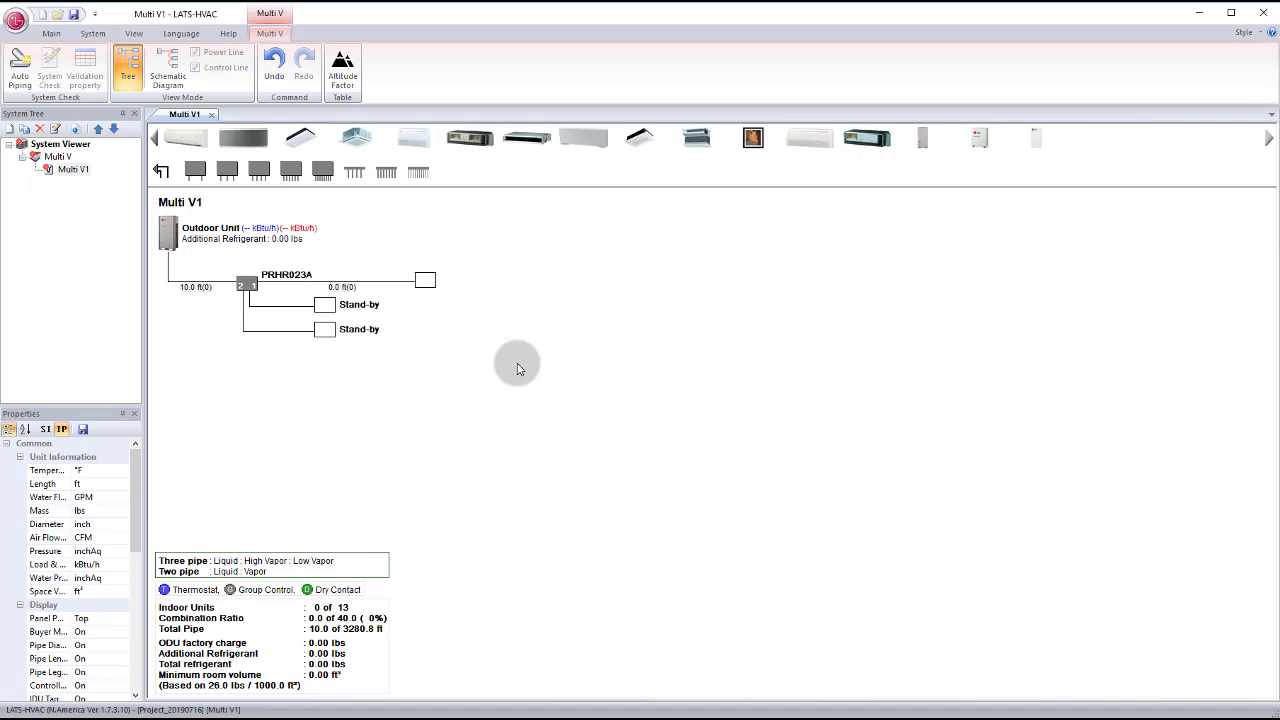
# Step: Switch Multi V1 to Heat Pump N.America, reset the layout, and accept the ARBLN01621 Y-Branch
pyautogui.doubleClick(190, 206)
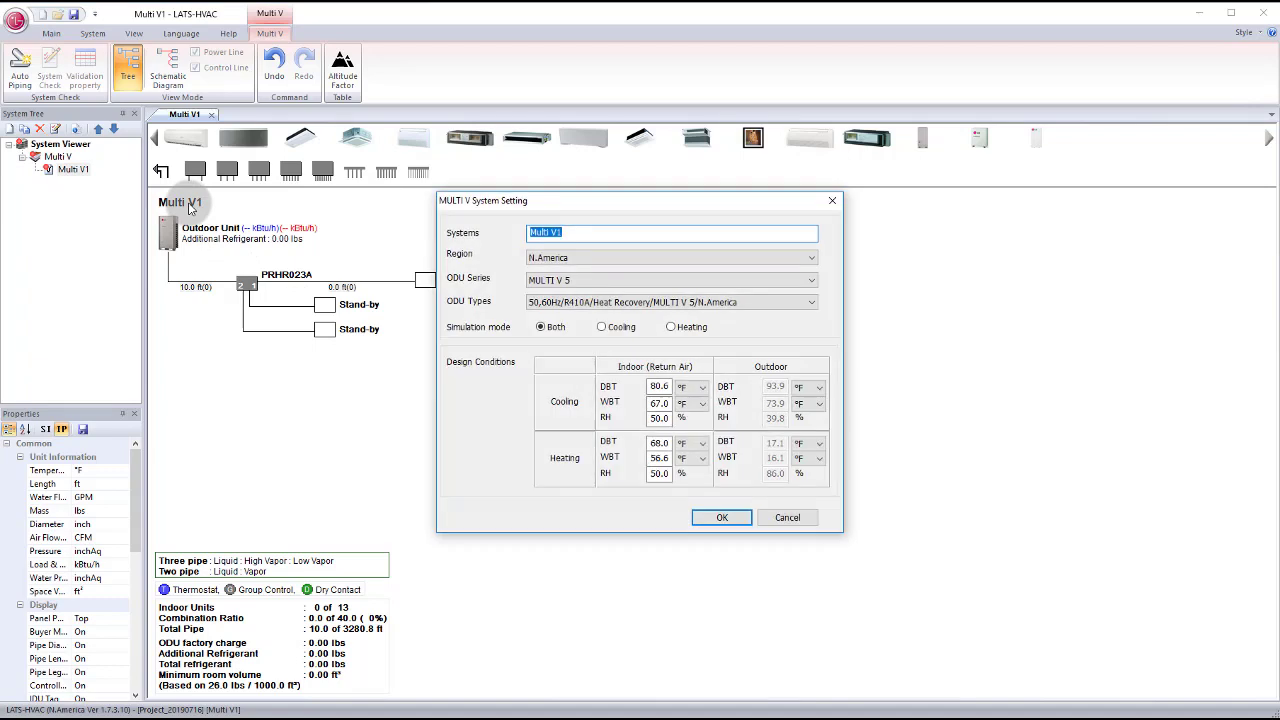
pyautogui.click(809, 303)
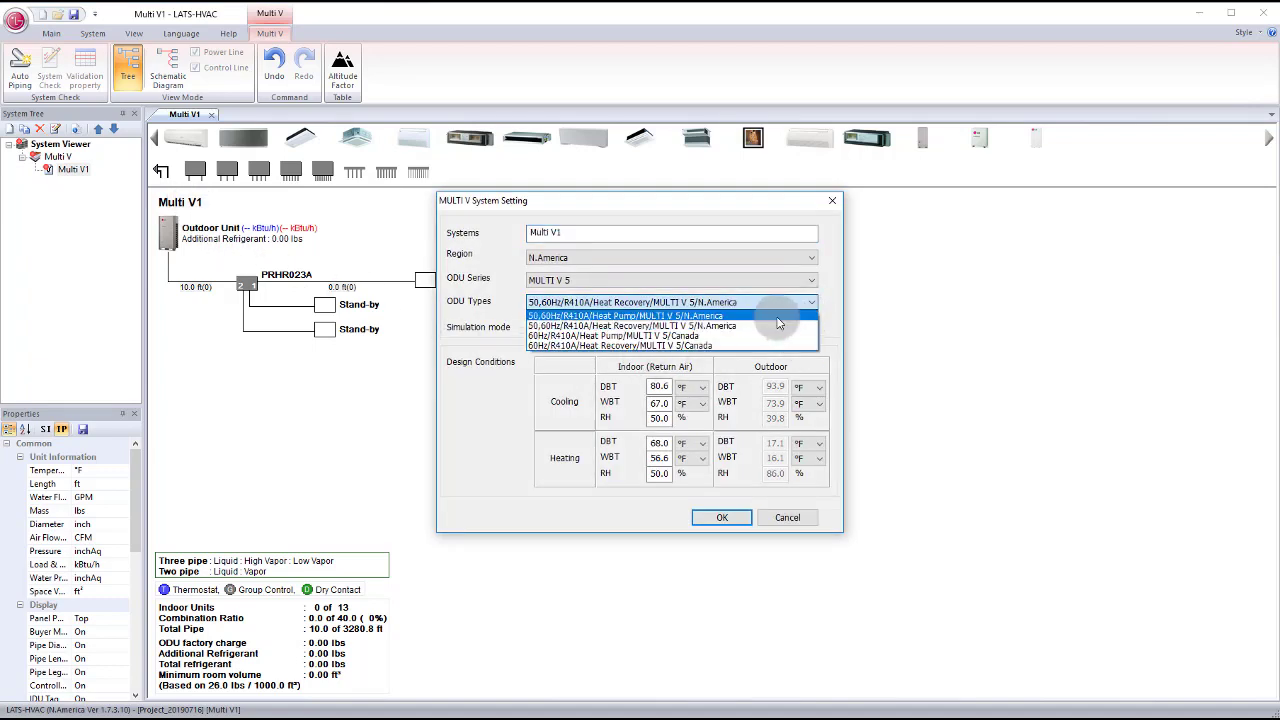
pyautogui.click(778, 316)
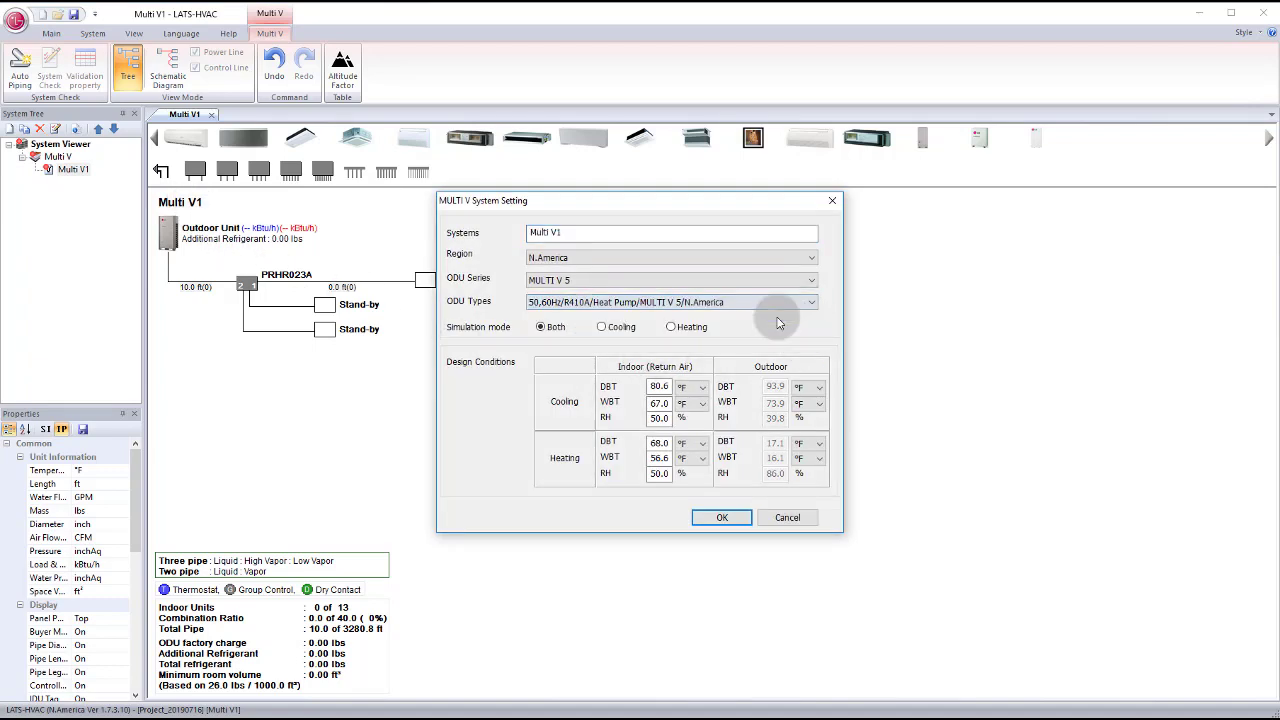
pyautogui.click(724, 518)
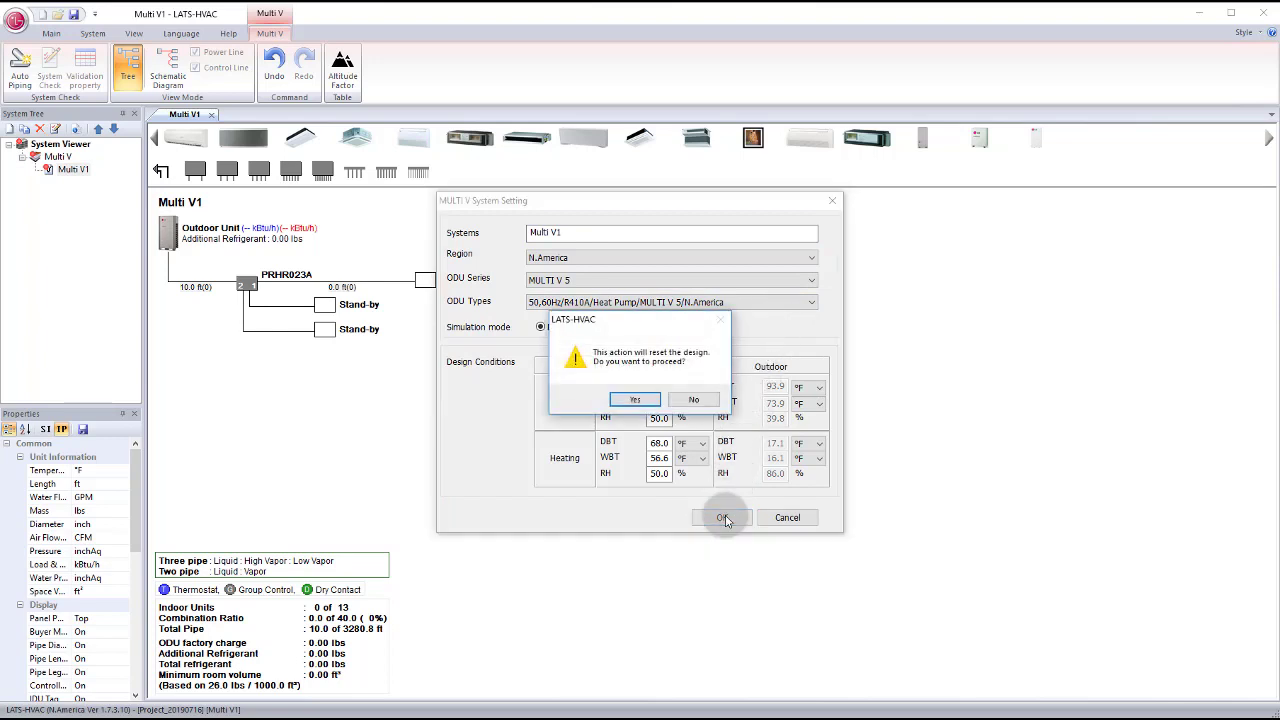
pyautogui.click(635, 399)
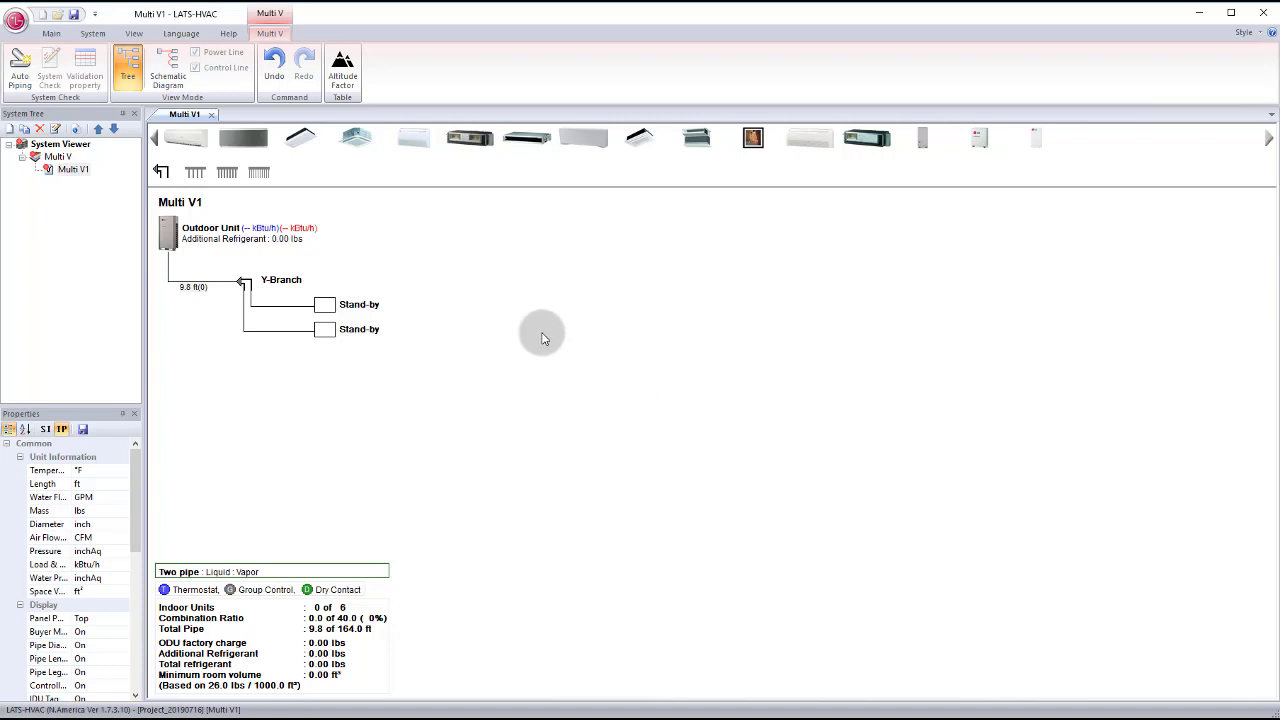
pyautogui.doubleClick(241, 287)
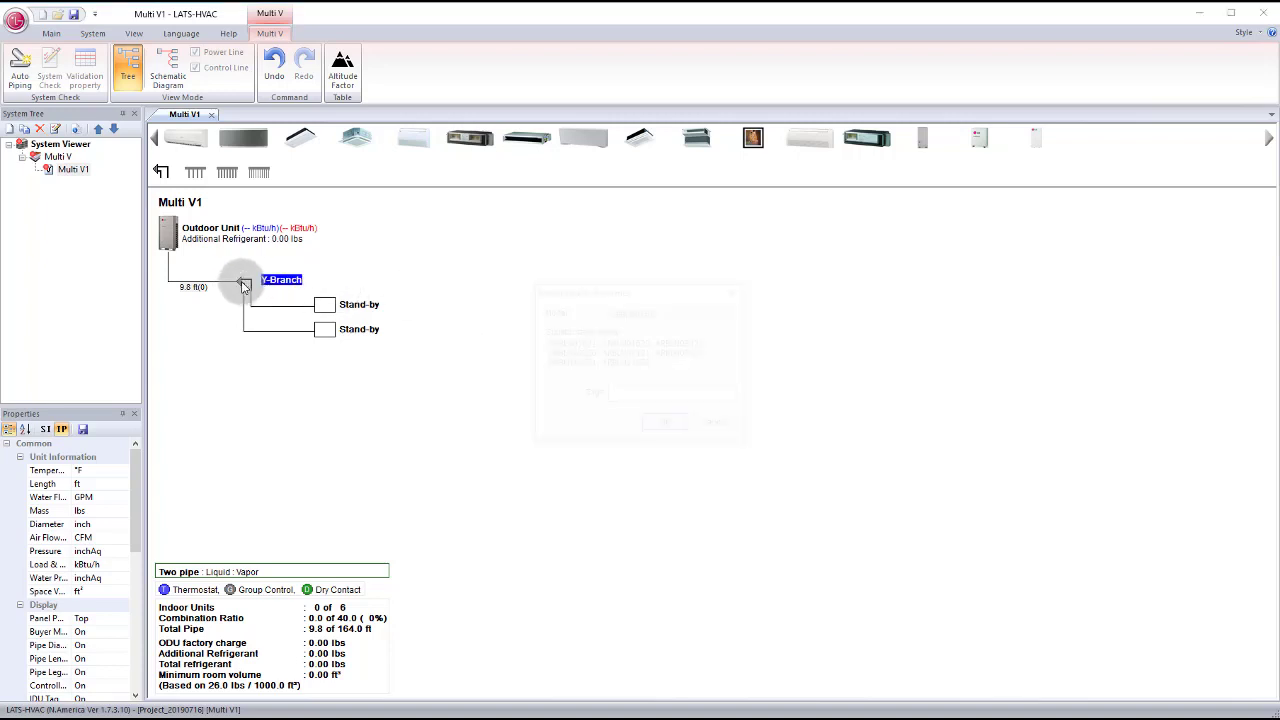
pyautogui.click(664, 427)
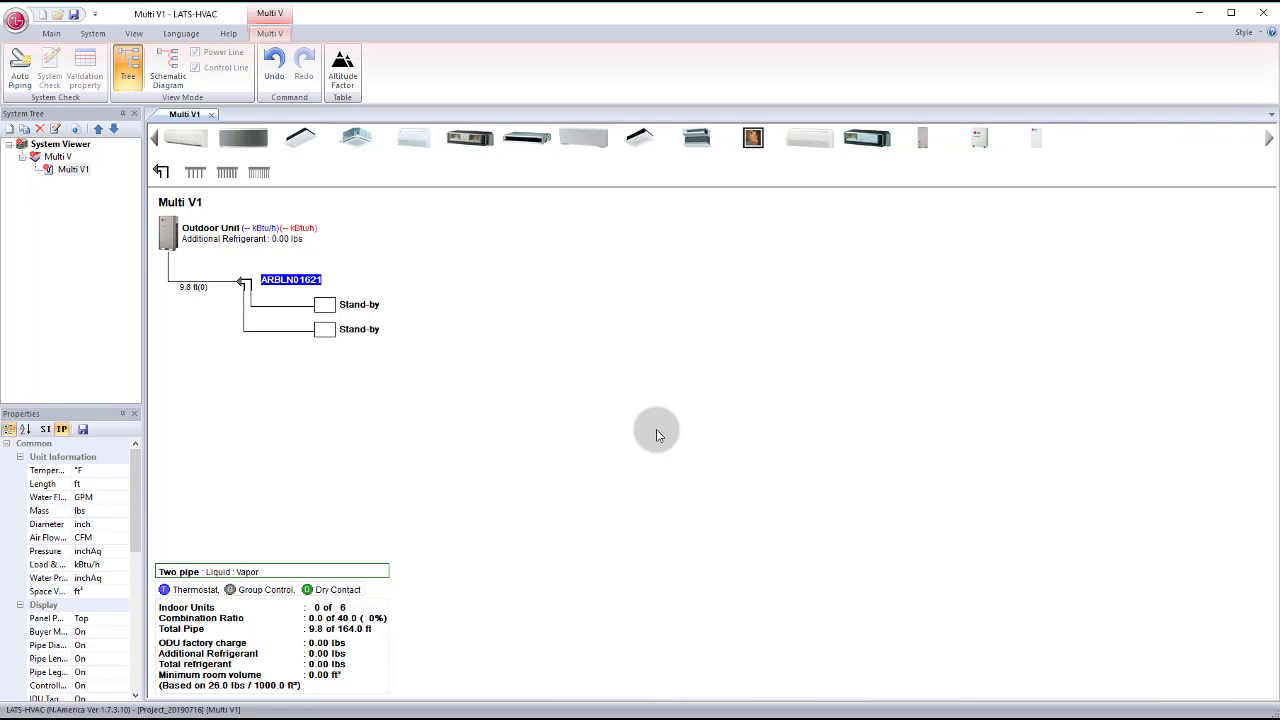
# Step: Place a wall-mounted ARNU363SVA4 indoor unit on the first stand-by branch
pyautogui.moveTo(184, 138); pyautogui.dragTo(321, 306)
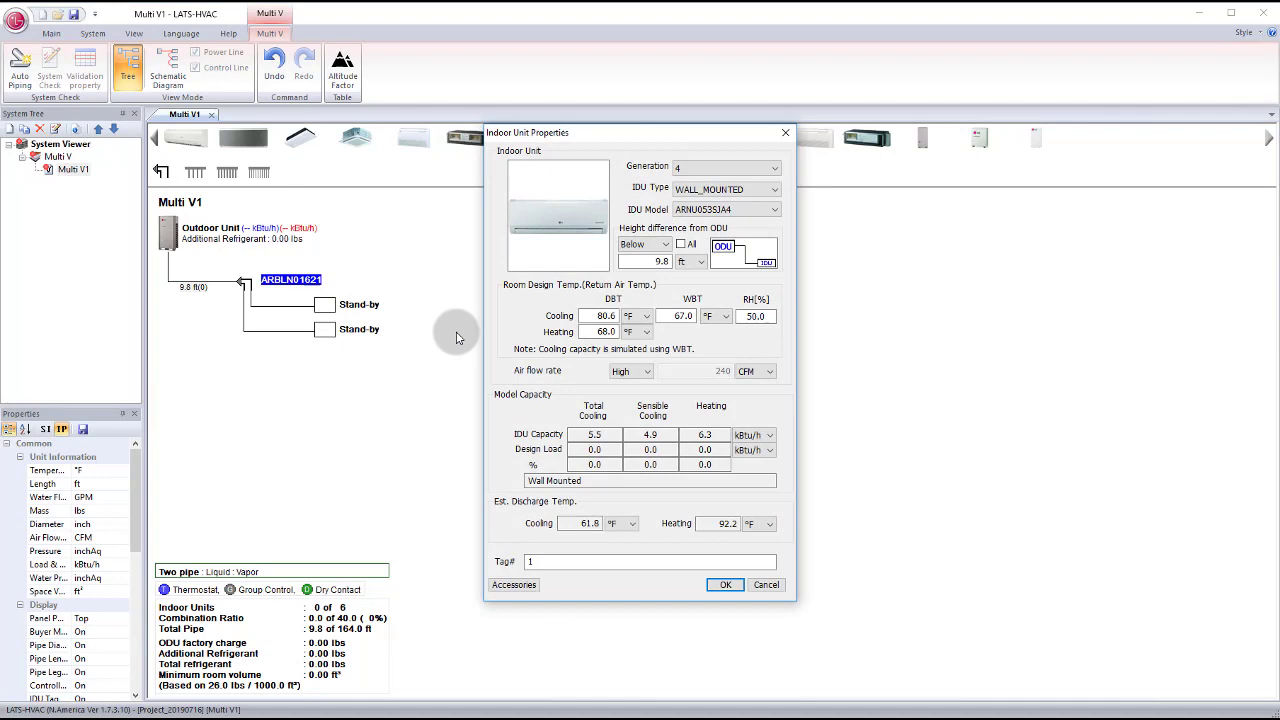
pyautogui.click(770, 207)
pyautogui.click(733, 310)
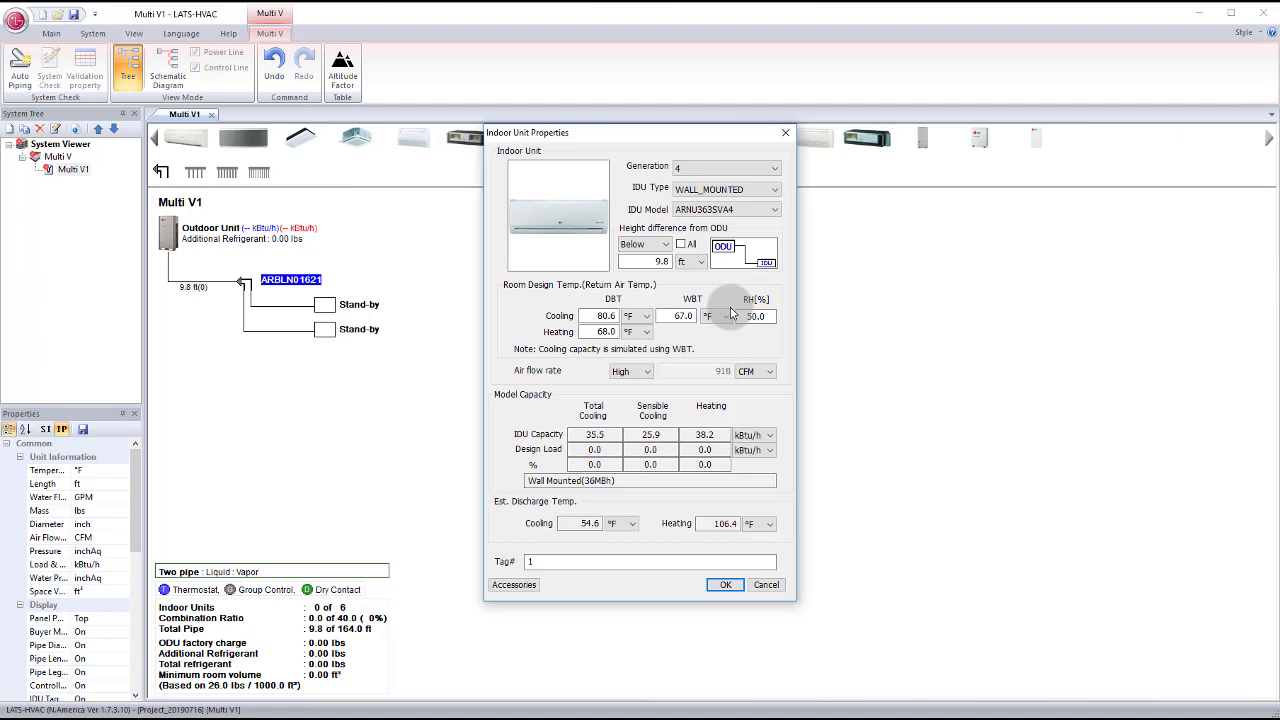
pyautogui.click(726, 586)
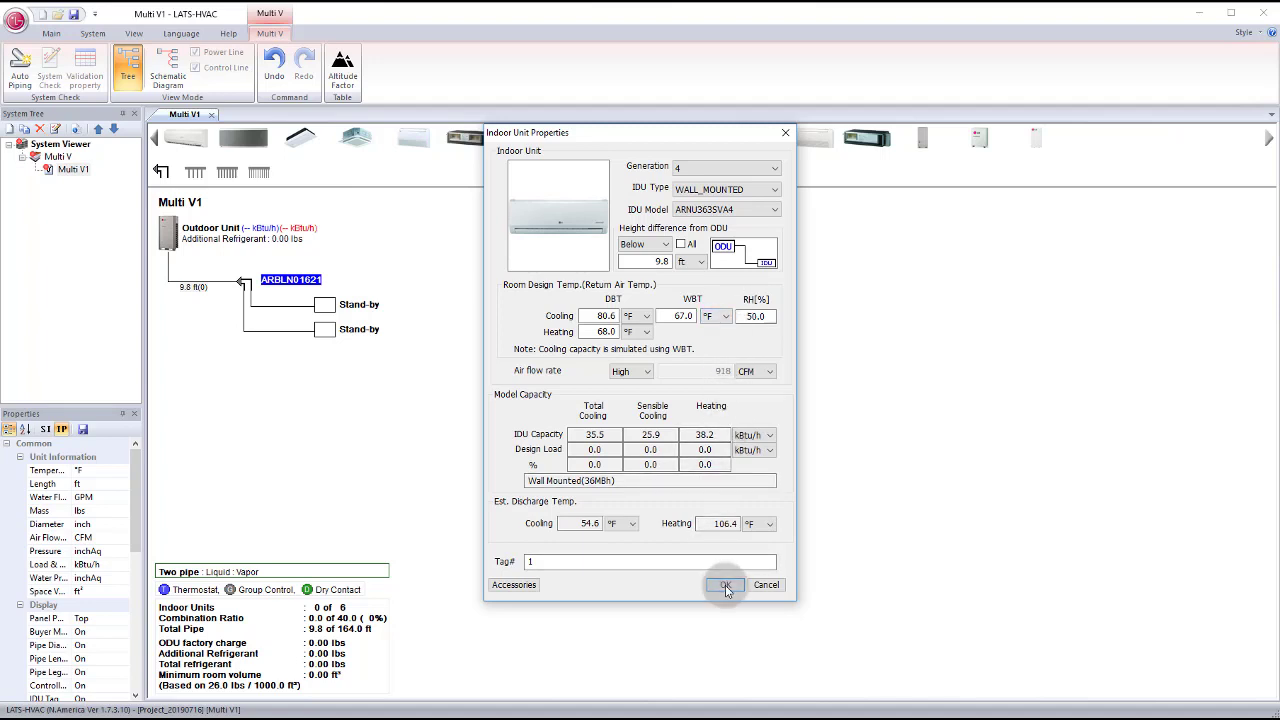
# Step: Put a 36MBh ARNU363SVA4 indoor unit in the remaining stand-by slot
pyautogui.doubleClick(325, 336)
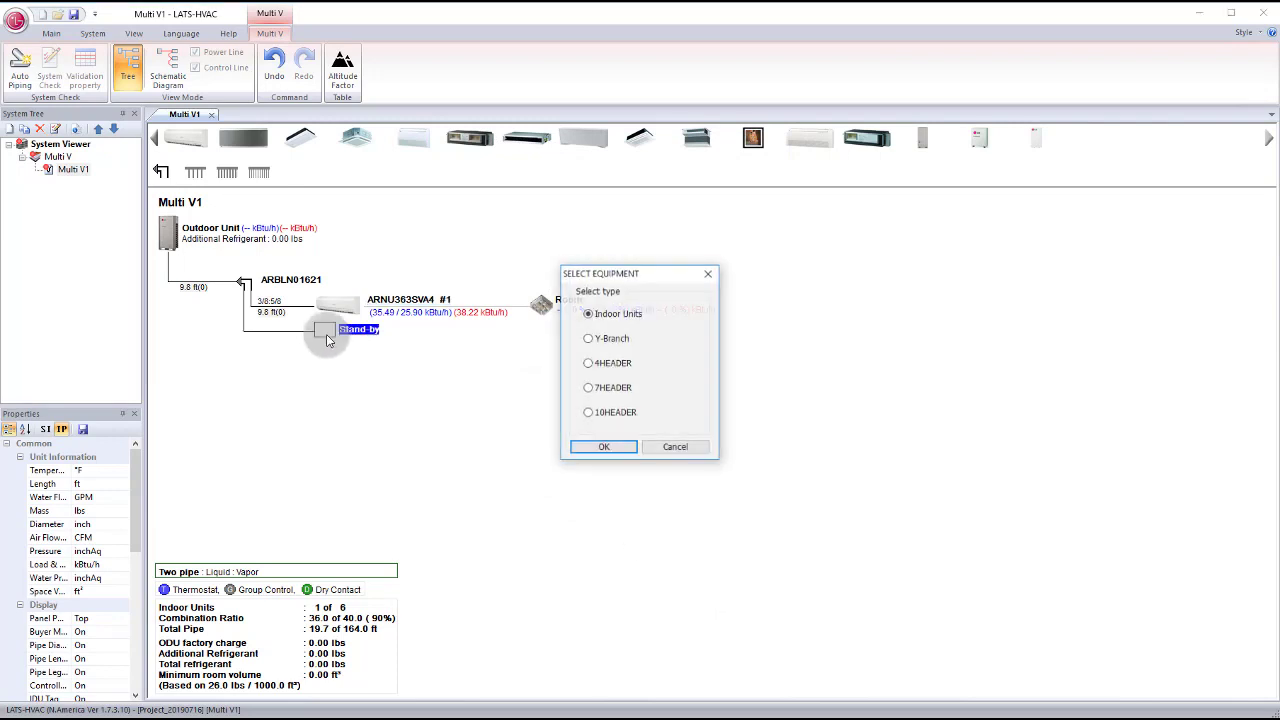
pyautogui.click(592, 450)
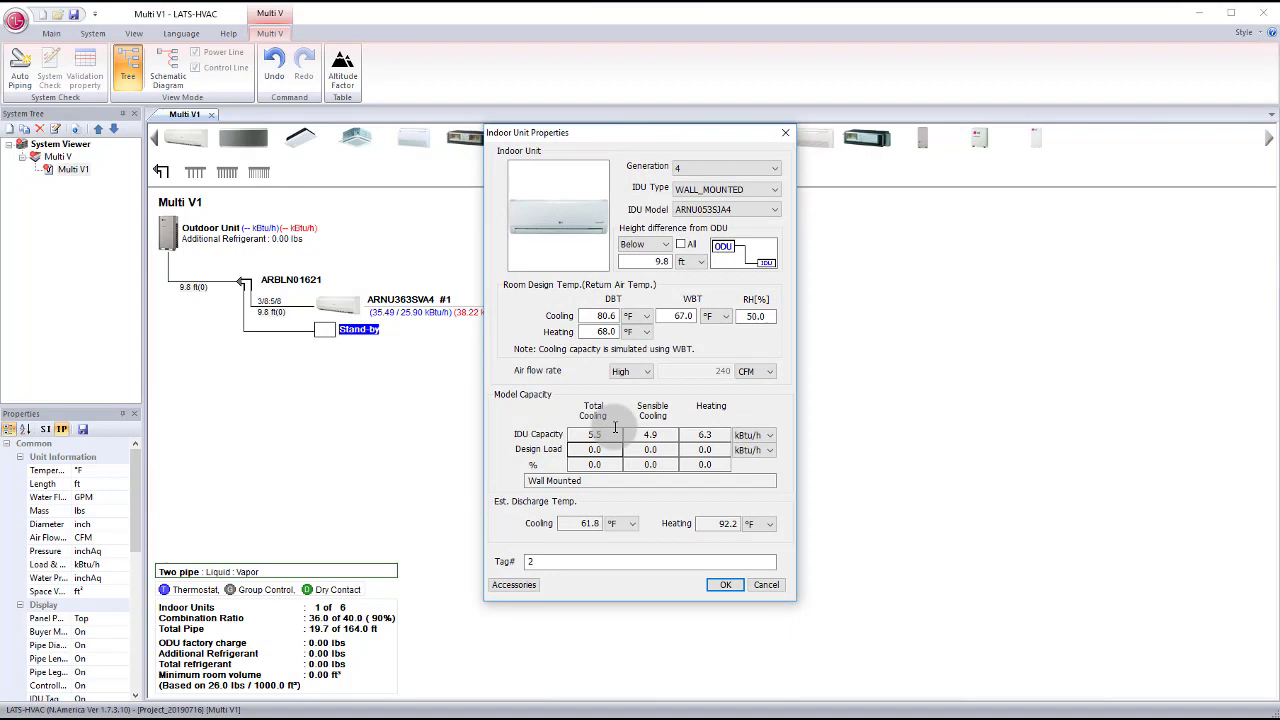
pyautogui.click(757, 218)
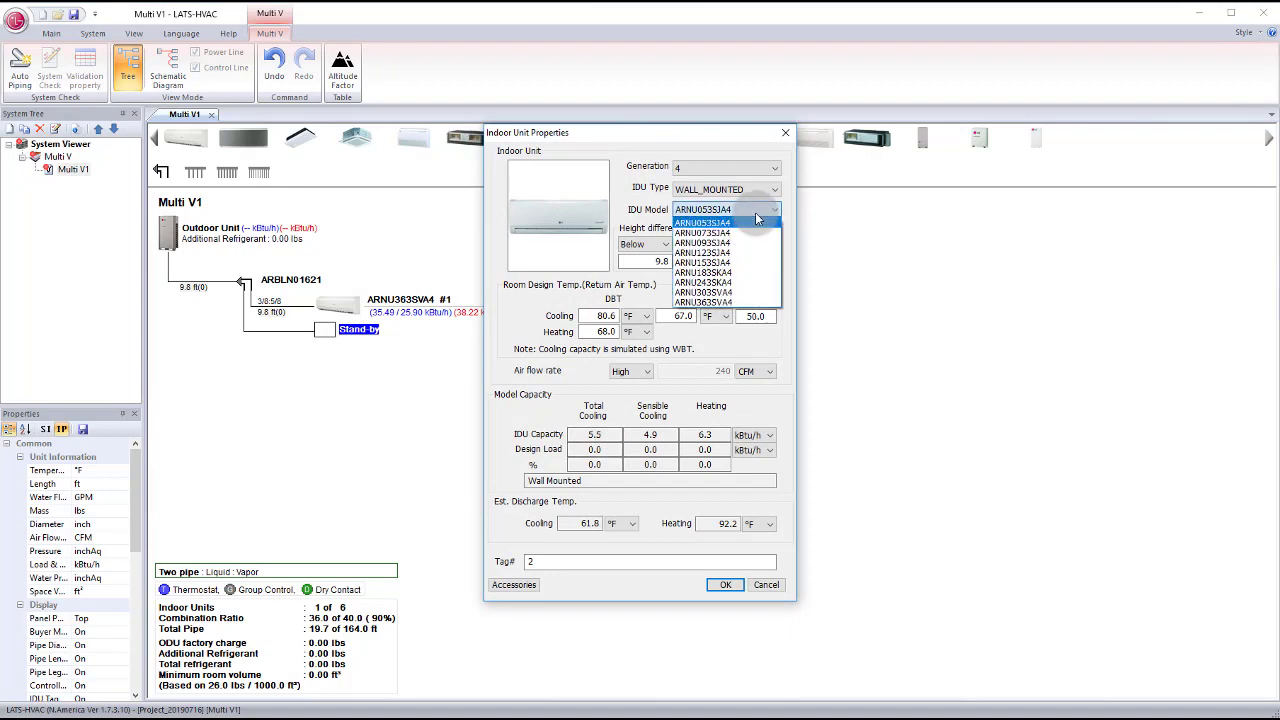
pyautogui.click(727, 302)
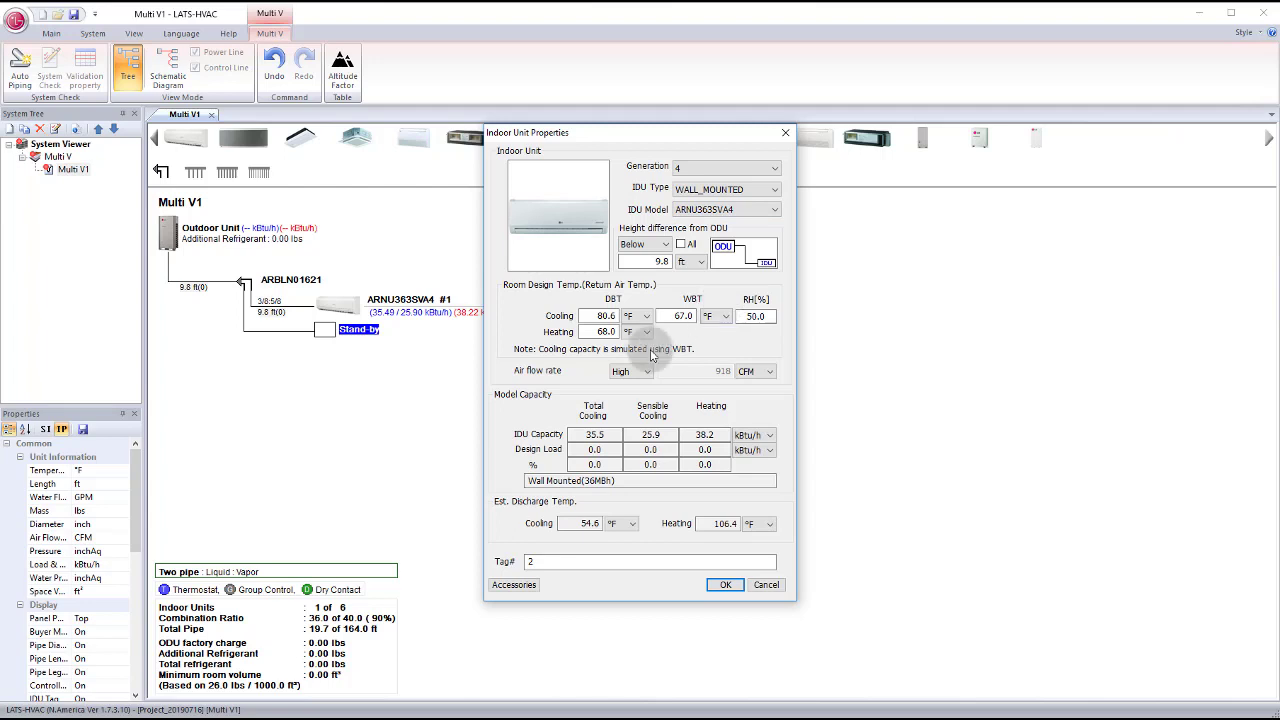
# Step: Add PREMTA000 and PREMTBVC0 remote-controller accessories to the second indoor unit and apply
pyautogui.click(533, 584)
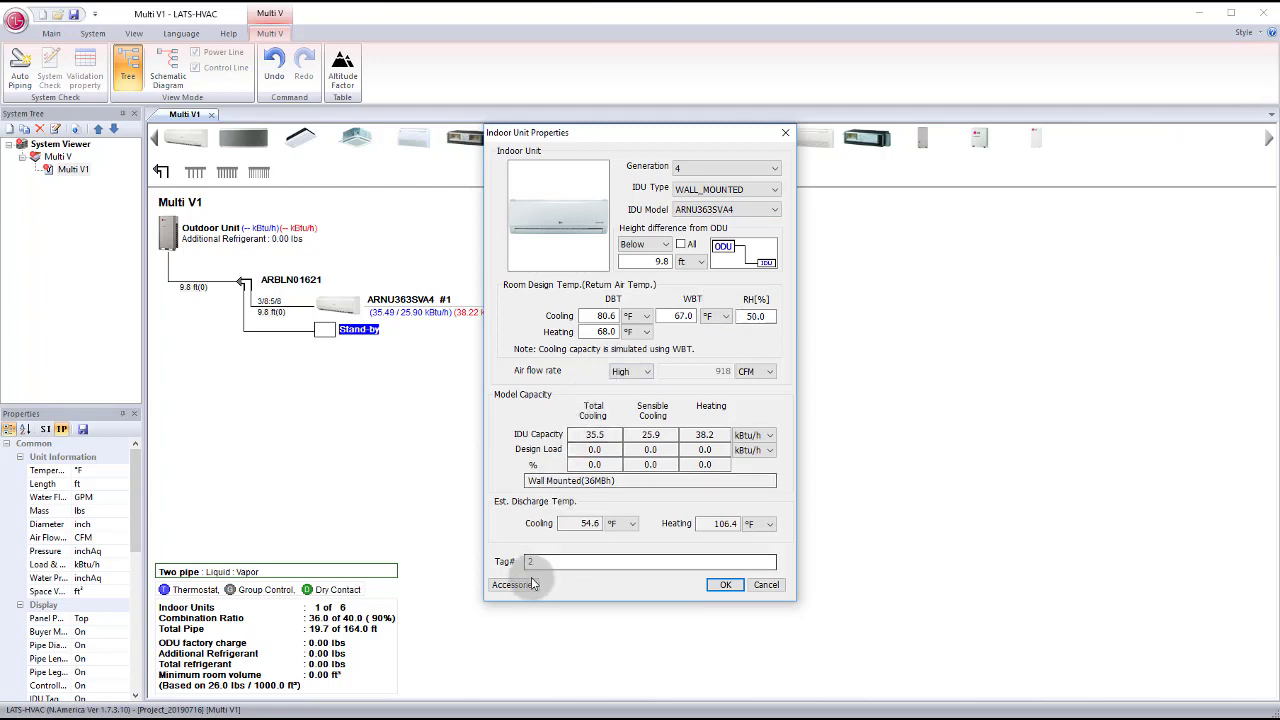
pyautogui.click(533, 584)
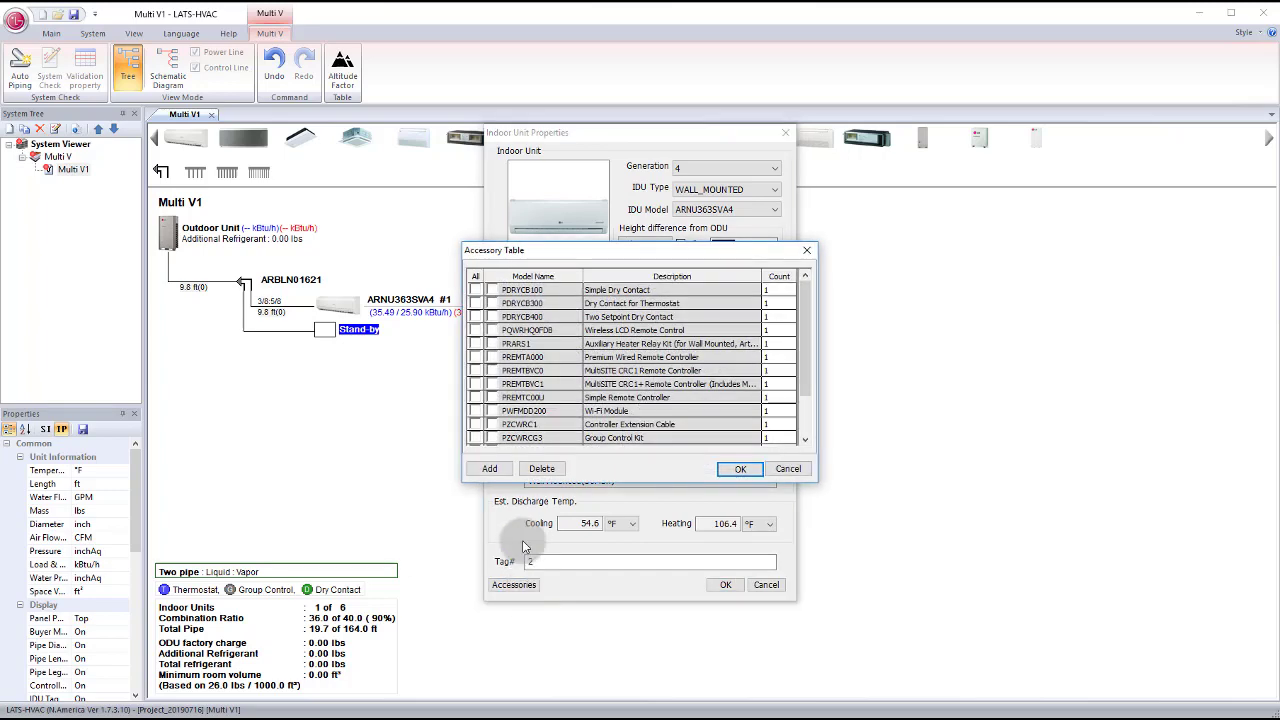
pyautogui.click(477, 359)
pyautogui.click(476, 357)
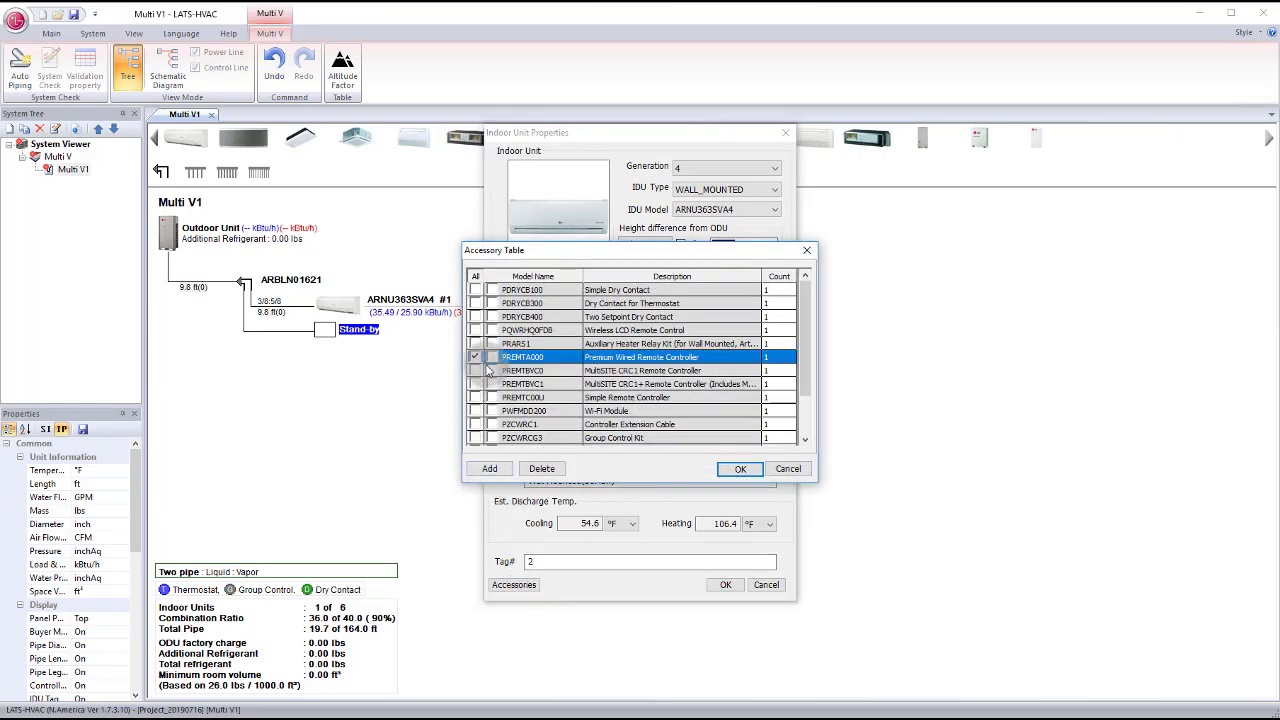
pyautogui.click(476, 370)
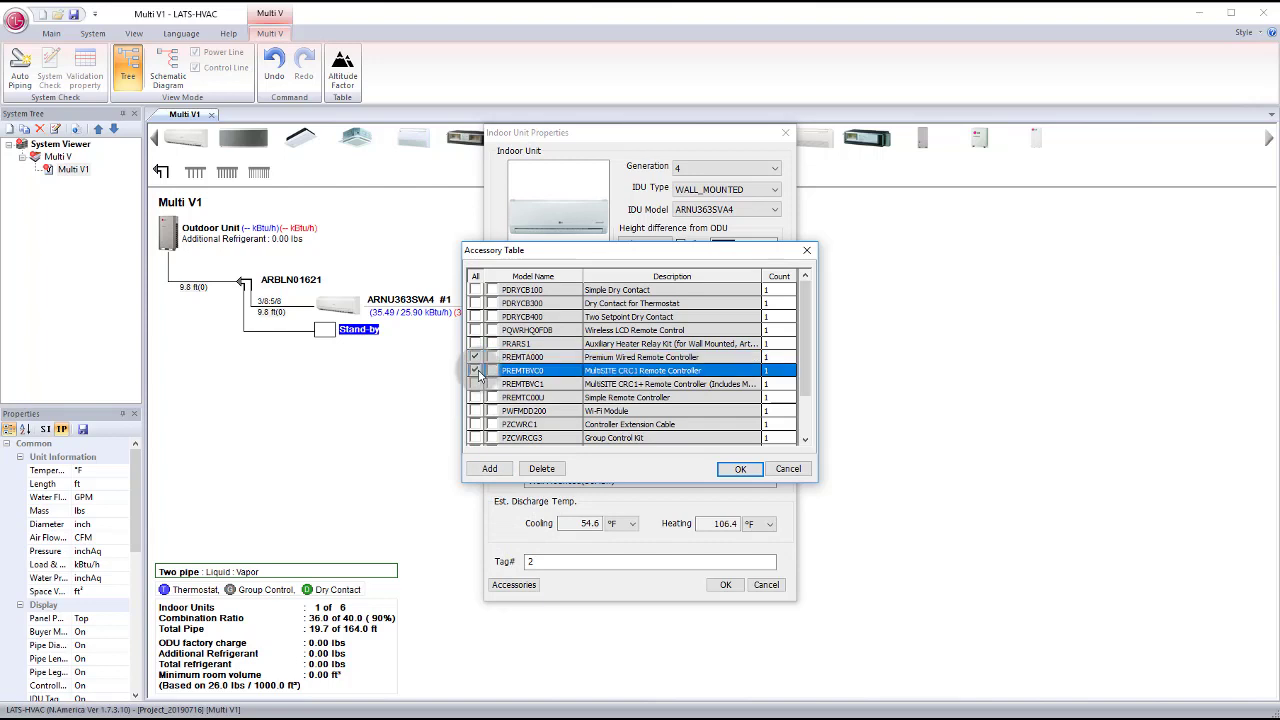
pyautogui.click(735, 470)
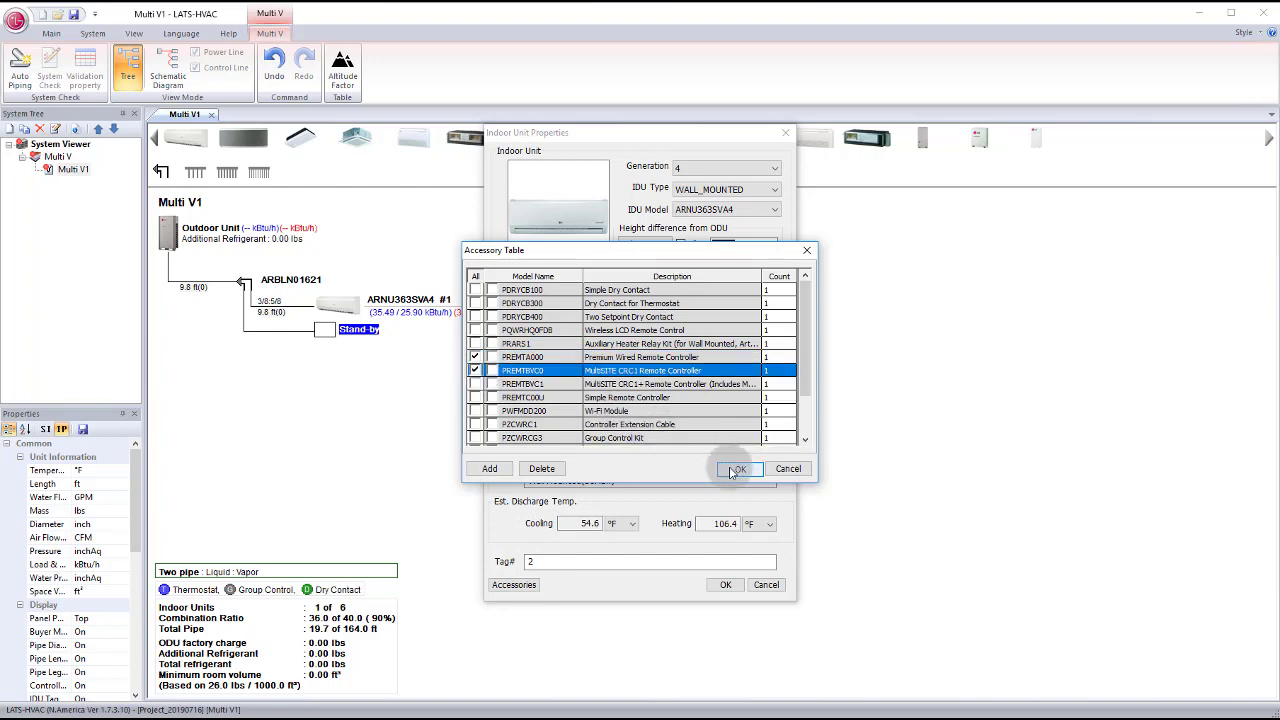
pyautogui.click(726, 586)
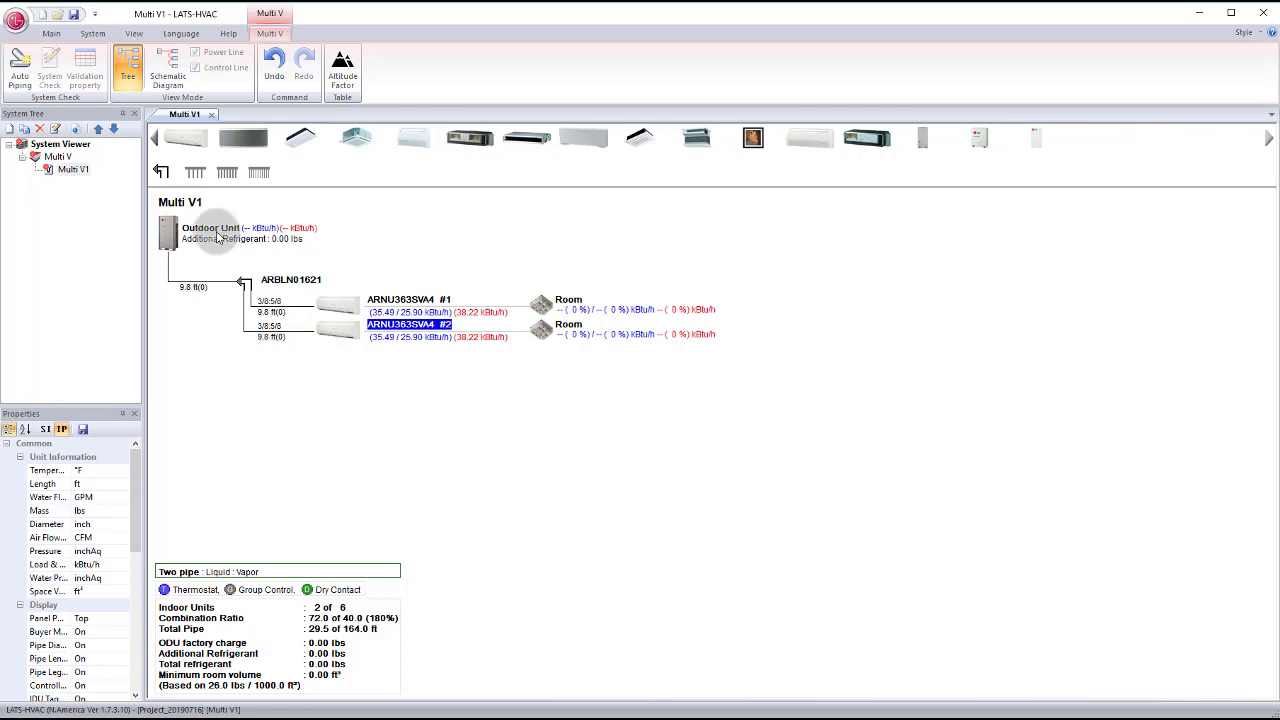
# Step: Auto-select the ARUM072BTE5 outdoor unit and add the PACP4B001 ACP IV controller accessory
pyautogui.doubleClick(169, 232)
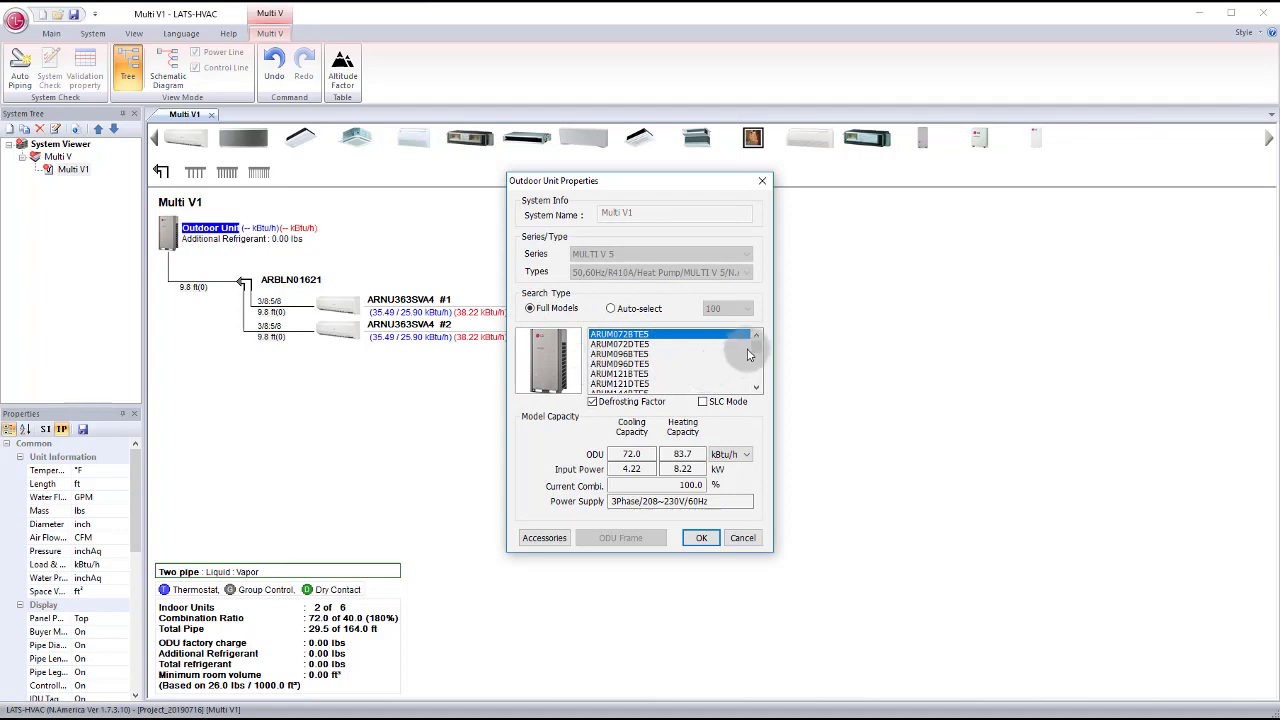
pyautogui.moveTo(758, 350); pyautogui.dragTo(759, 380)
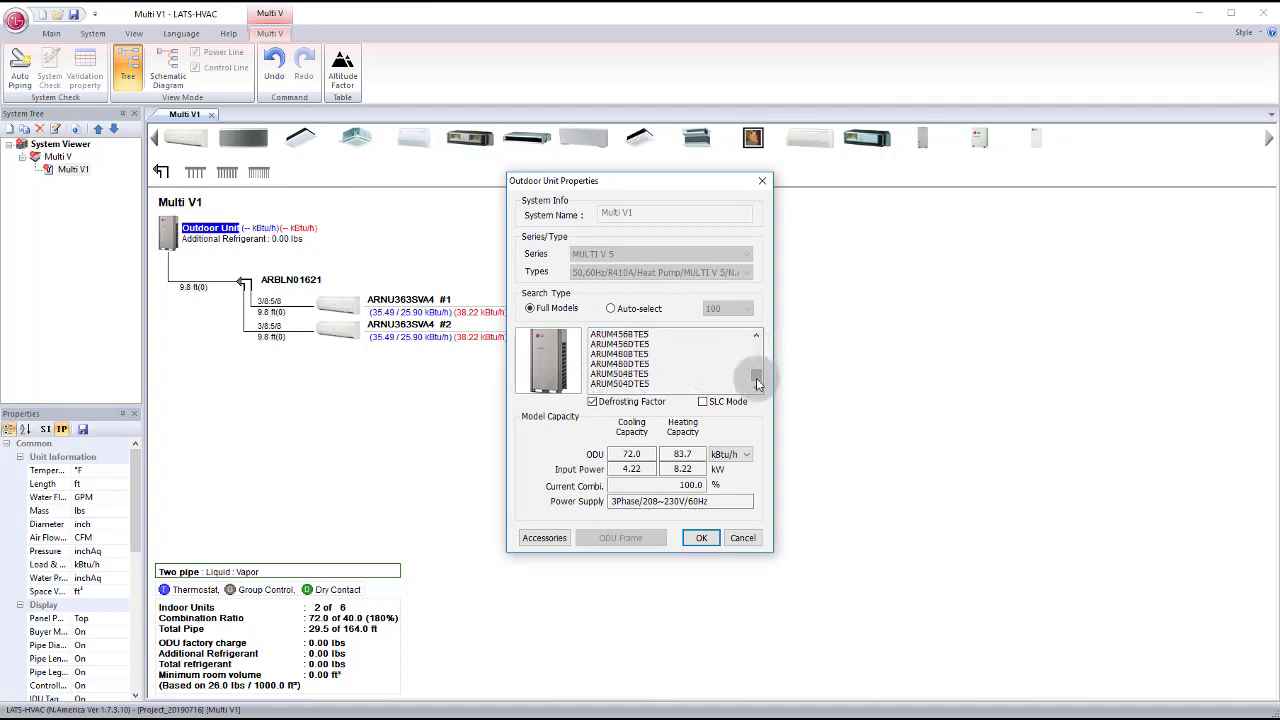
pyautogui.click(611, 308)
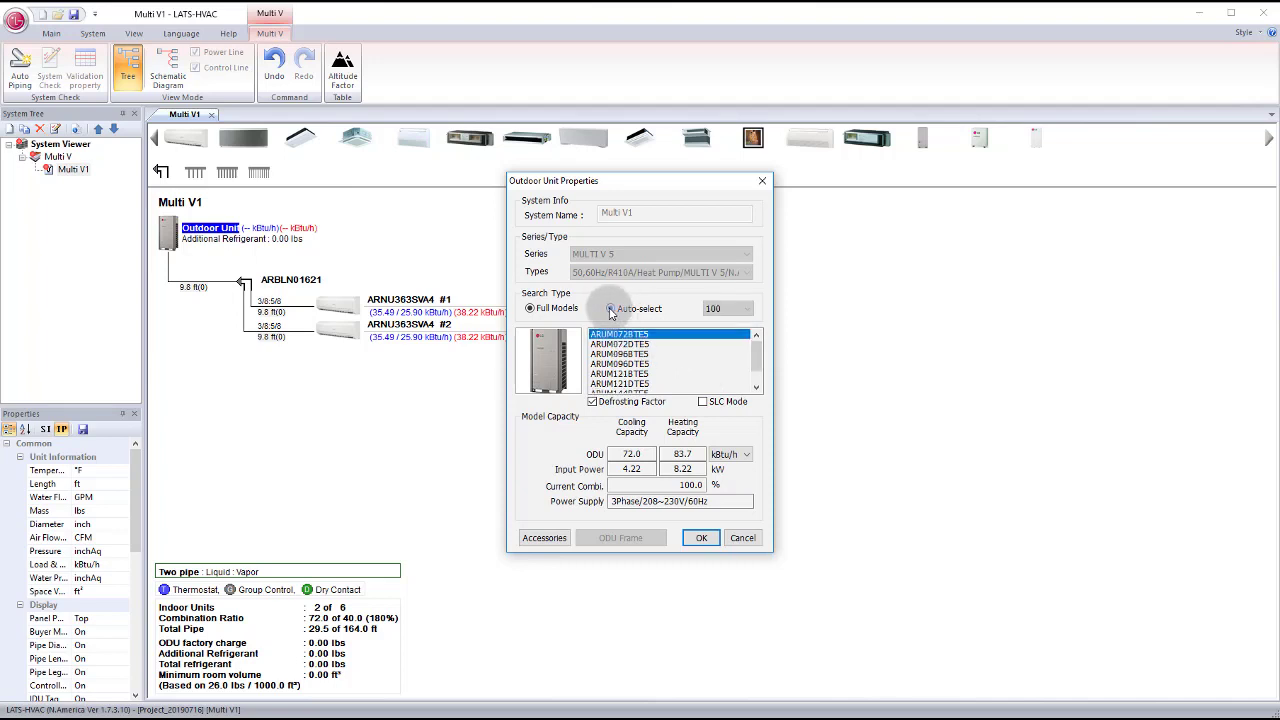
pyautogui.click(560, 538)
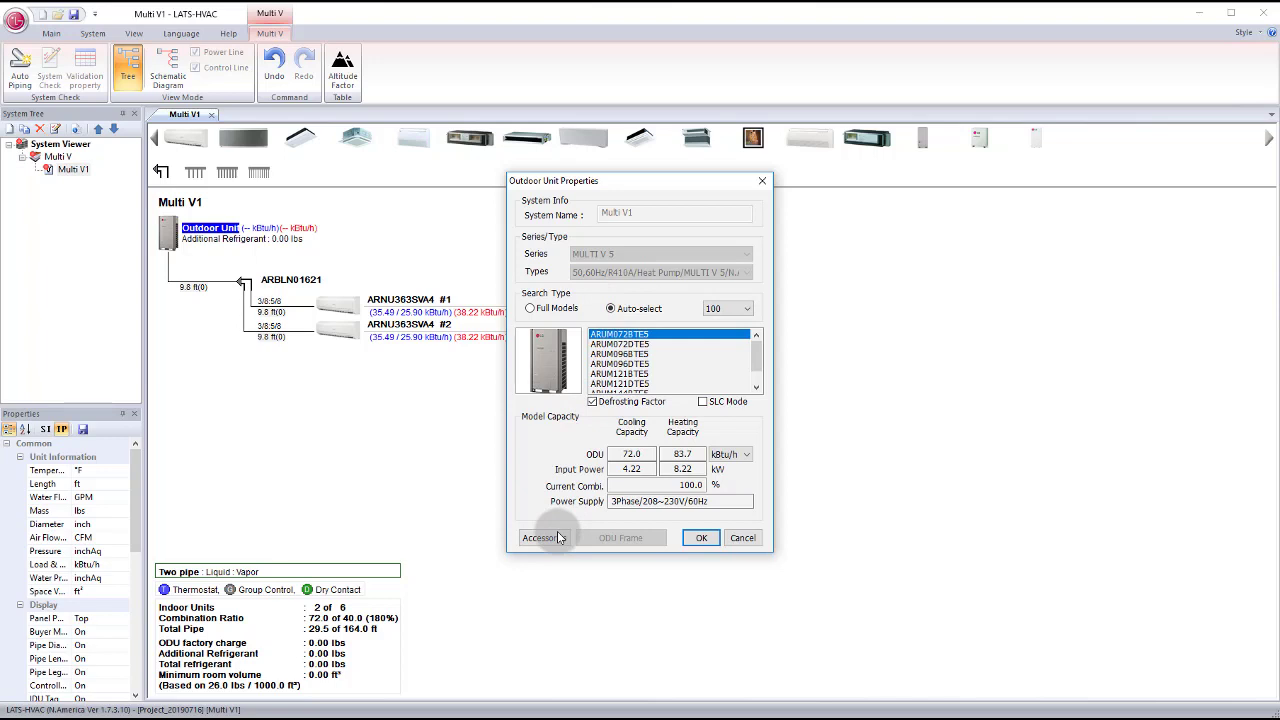
pyautogui.click(558, 537)
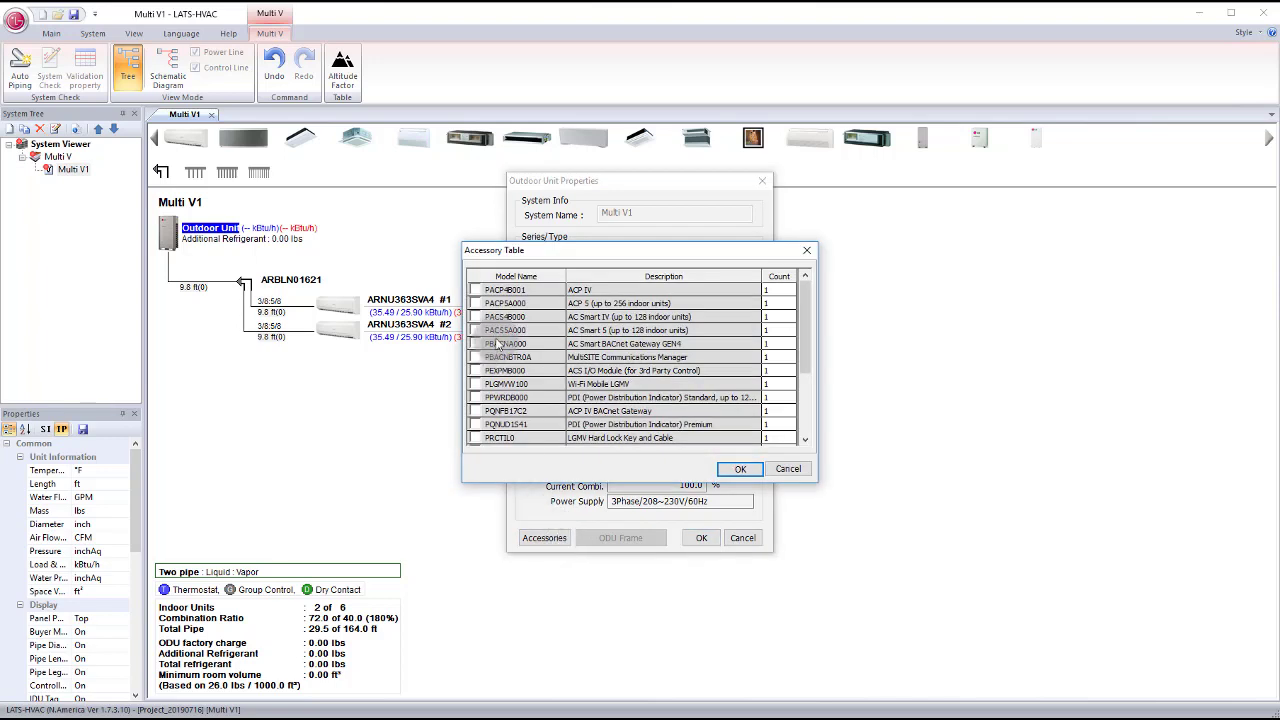
pyautogui.click(475, 290)
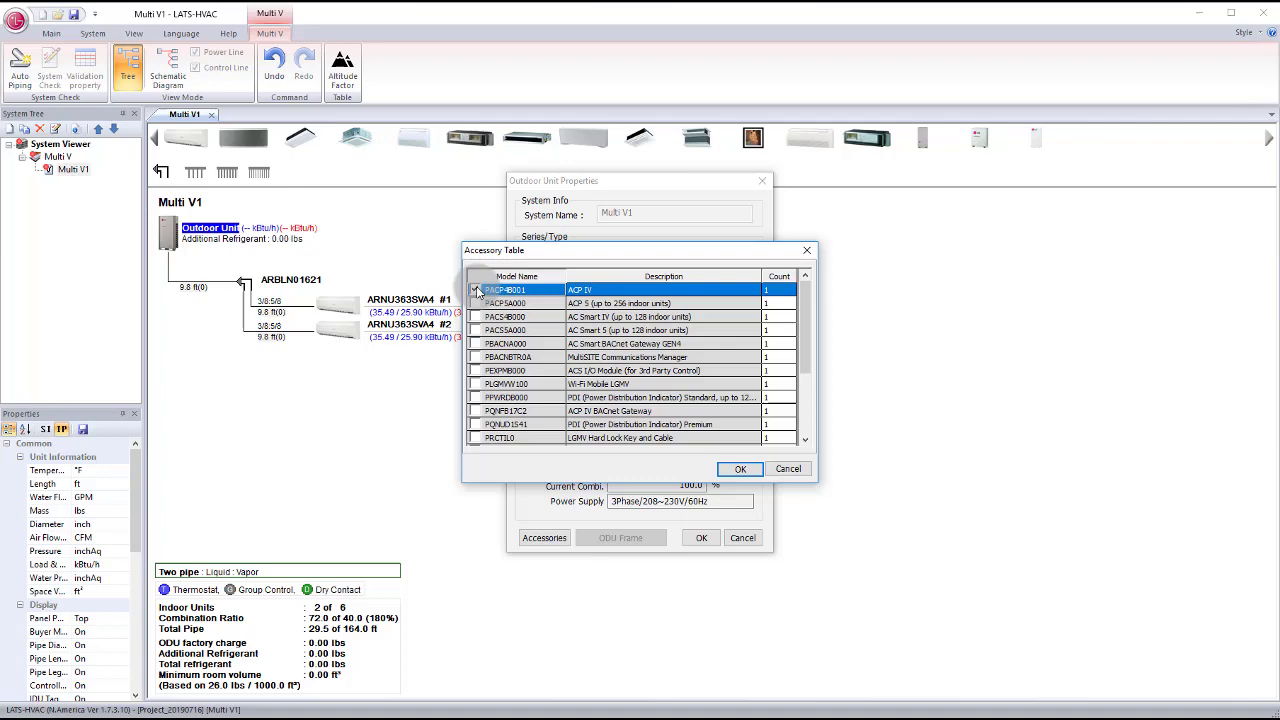
pyautogui.click(737, 469)
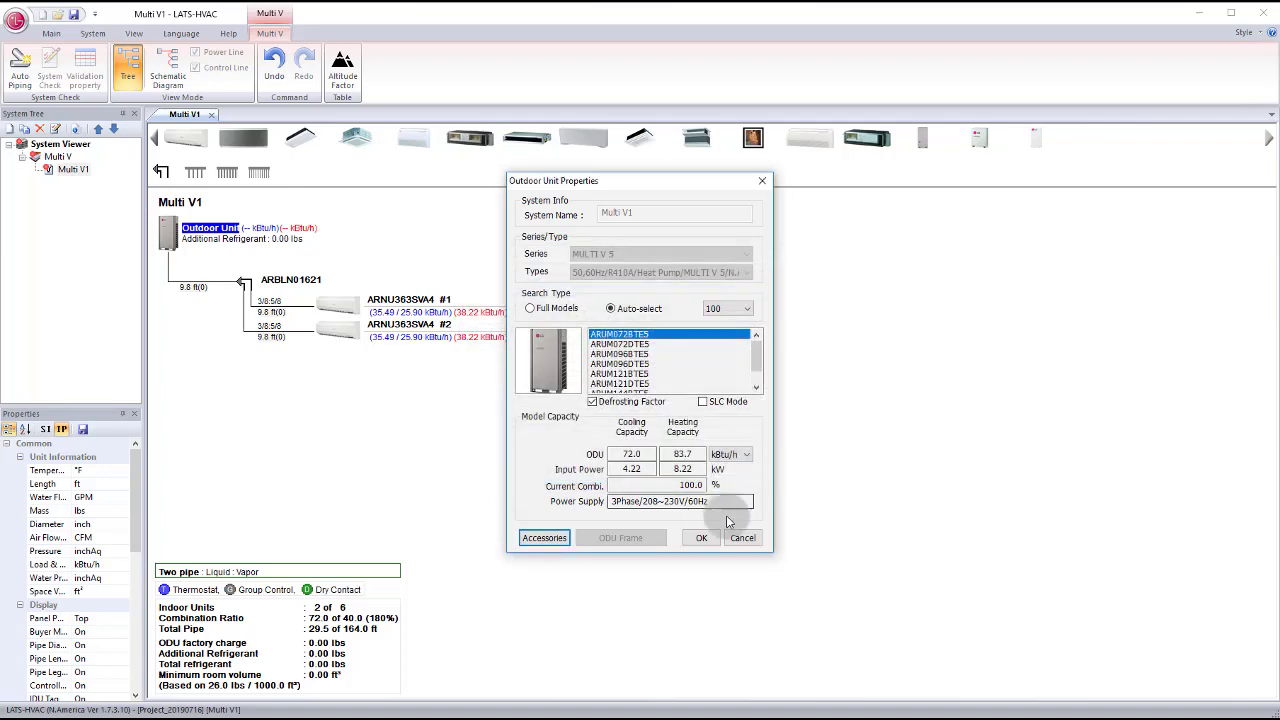
pyautogui.click(701, 537)
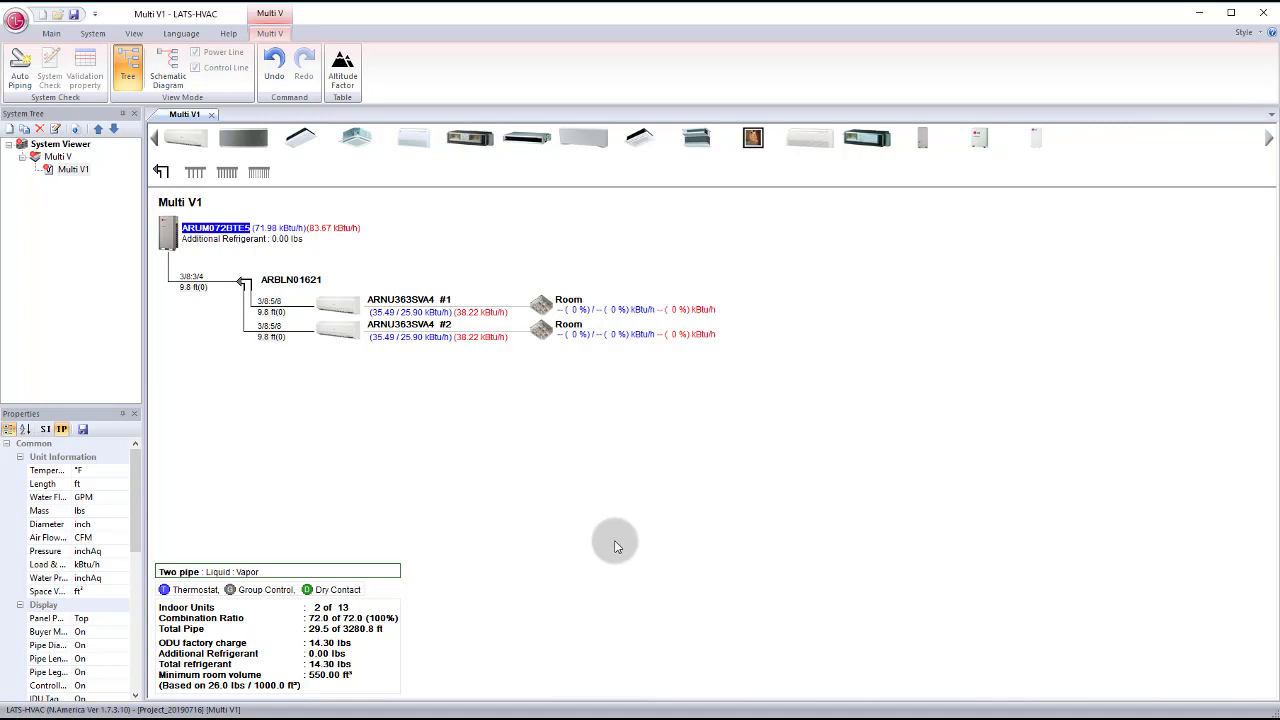
# Step: Auto-pipe Multi V1, pass the system check (3.24 lbs added refrigerant), then review validation limits
pyautogui.click(20, 70)
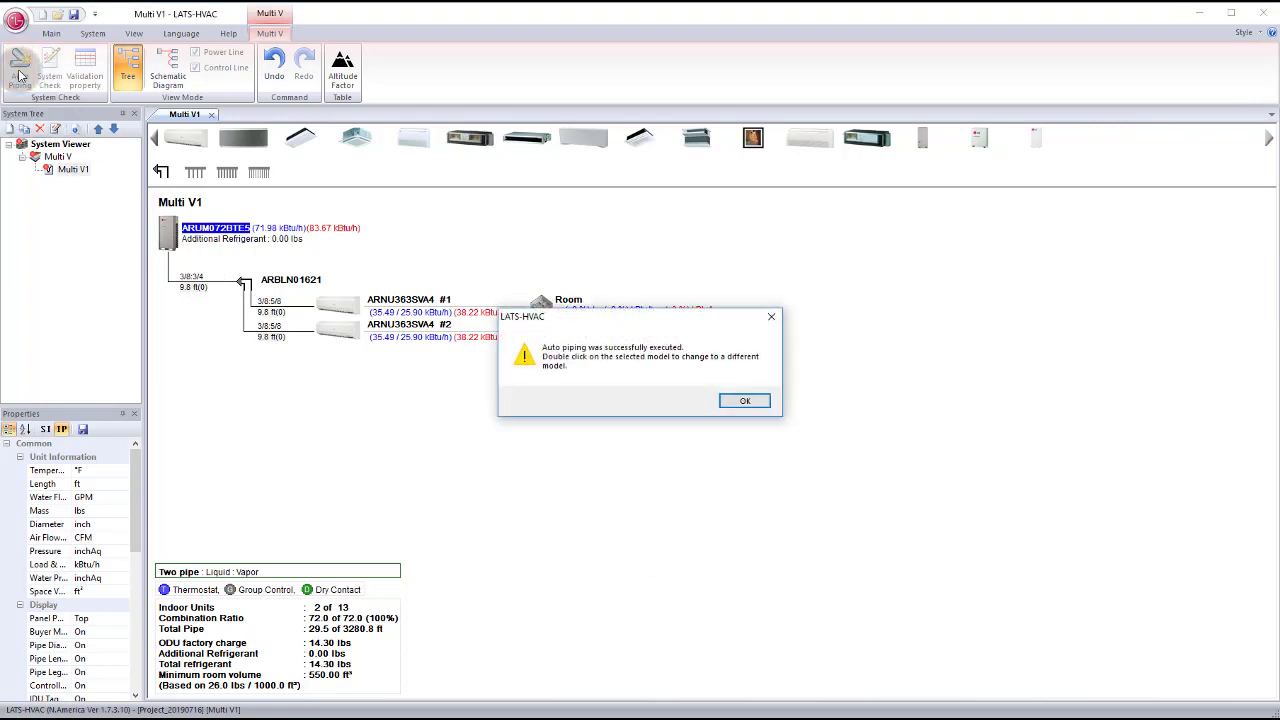
pyautogui.click(755, 401)
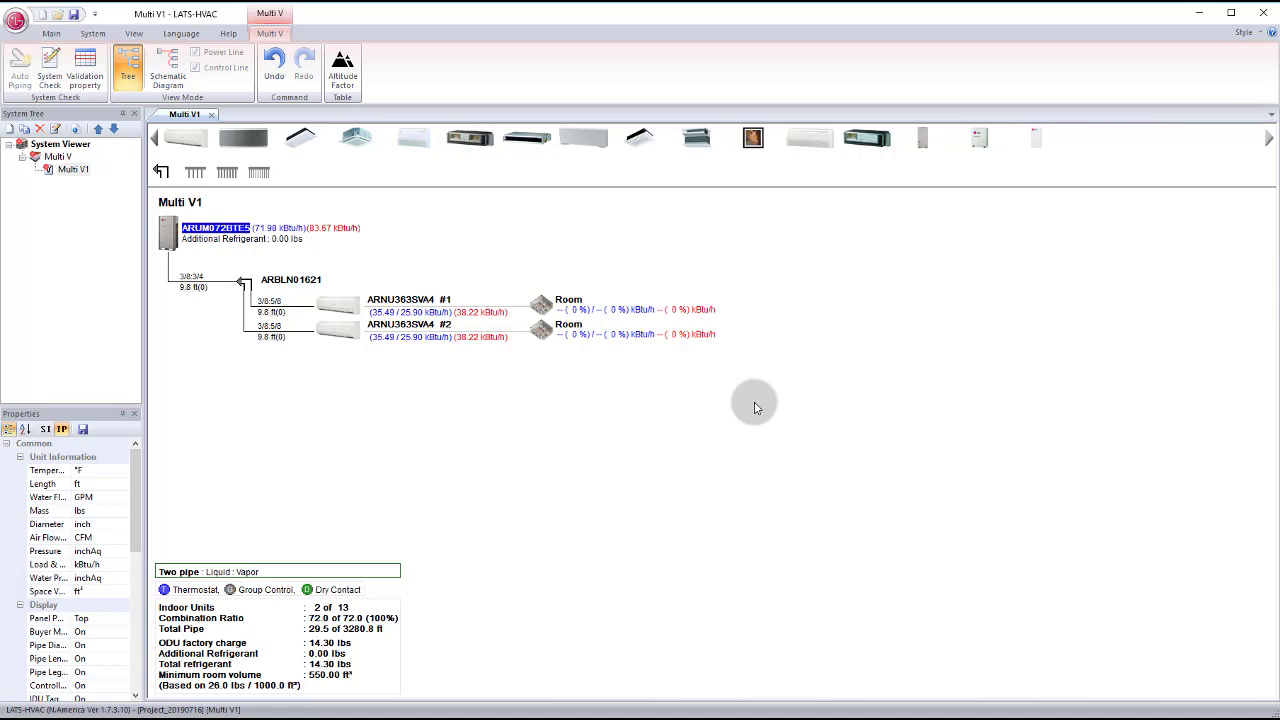
pyautogui.click(55, 78)
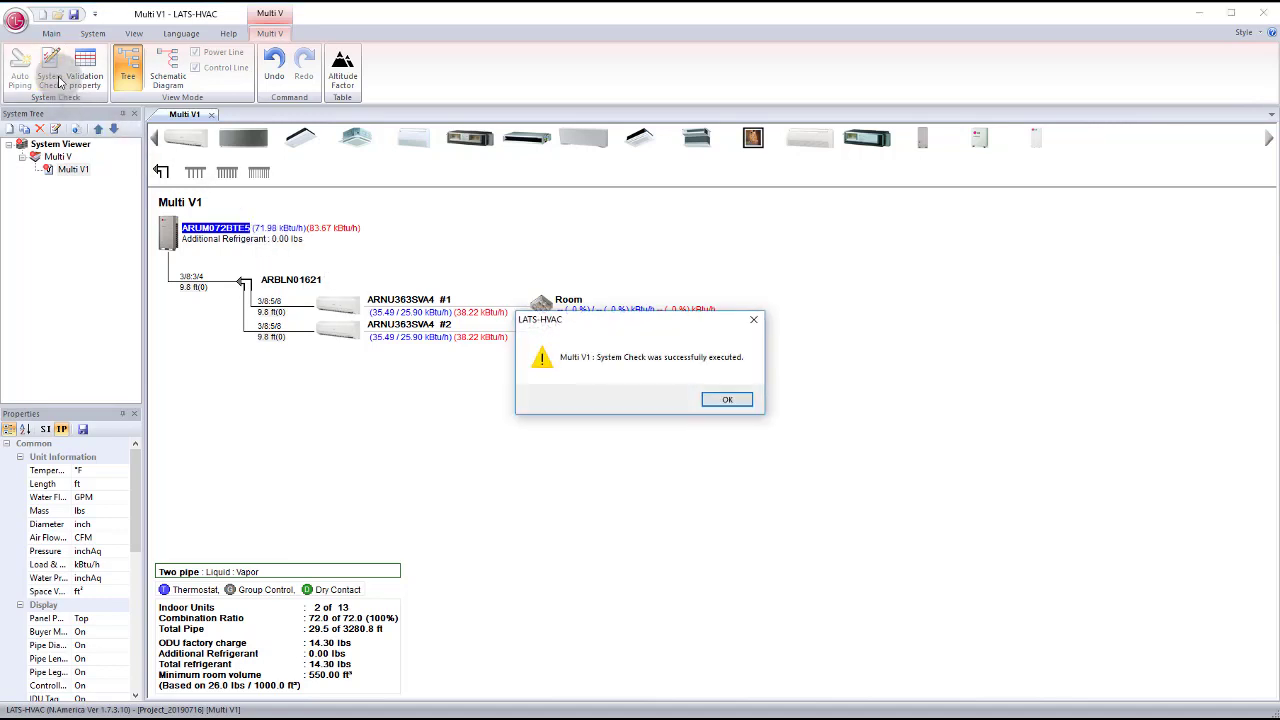
pyautogui.click(729, 400)
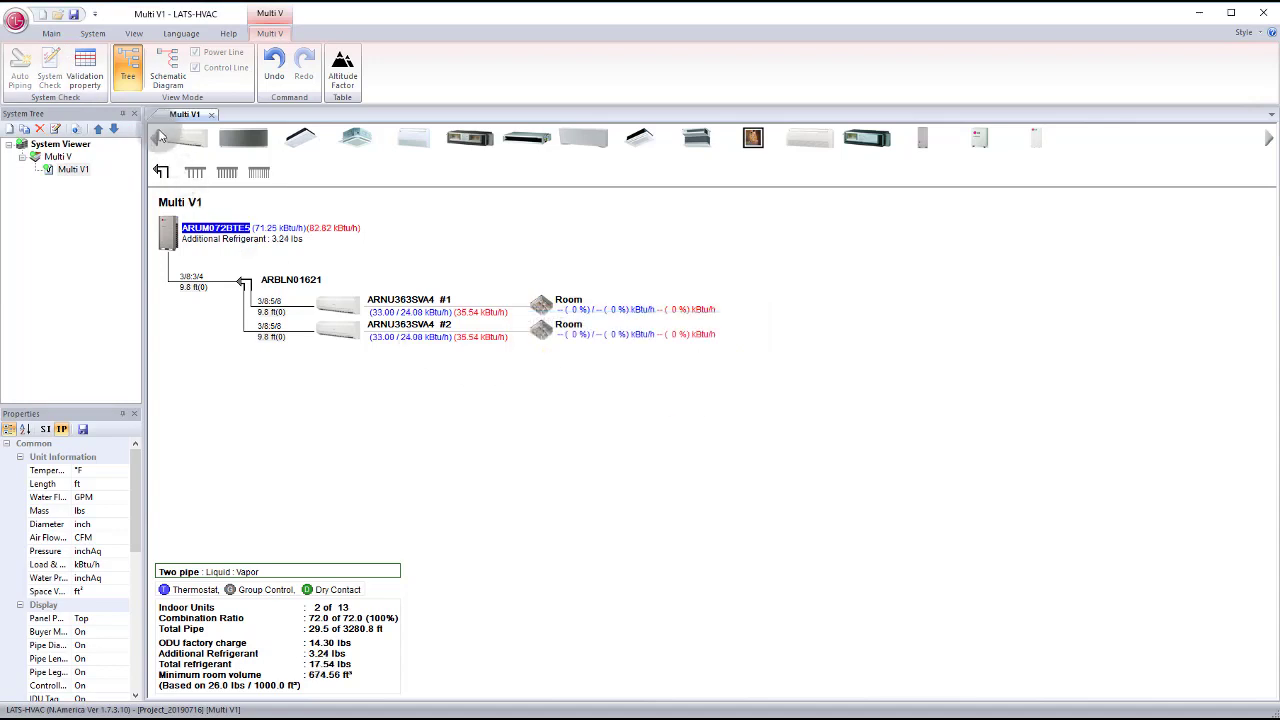
pyautogui.click(86, 78)
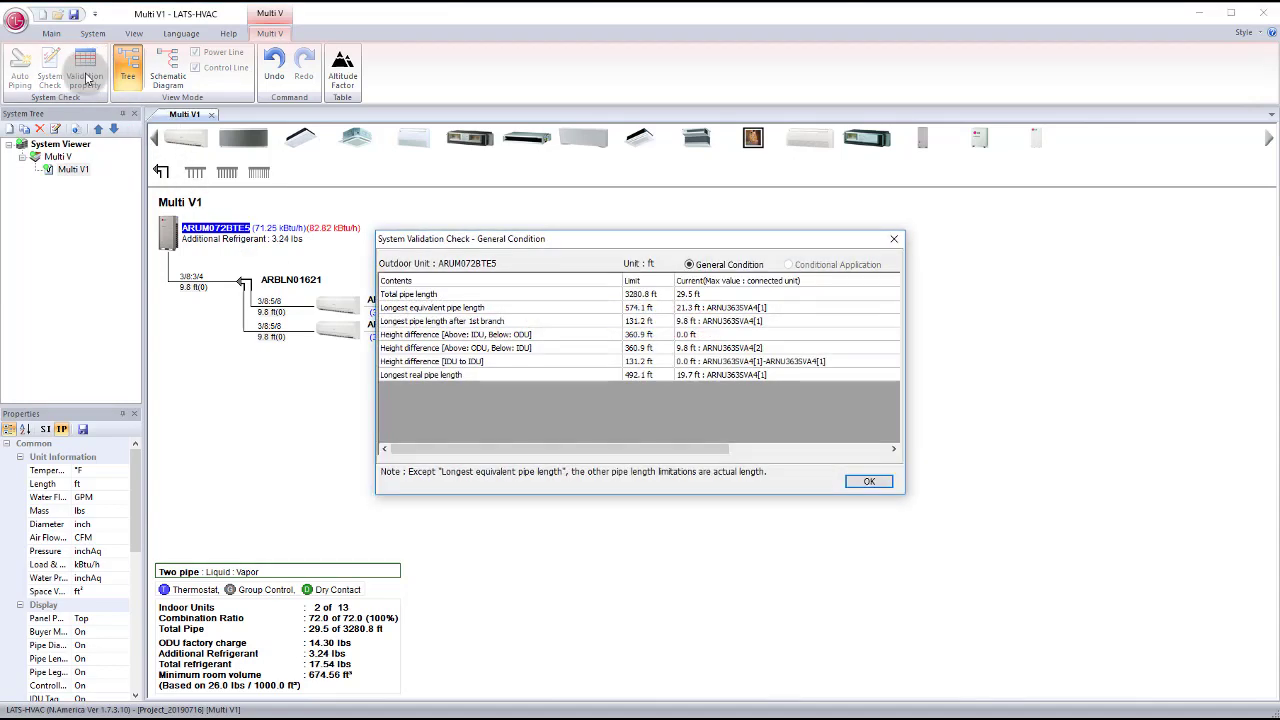
pyautogui.click(870, 482)
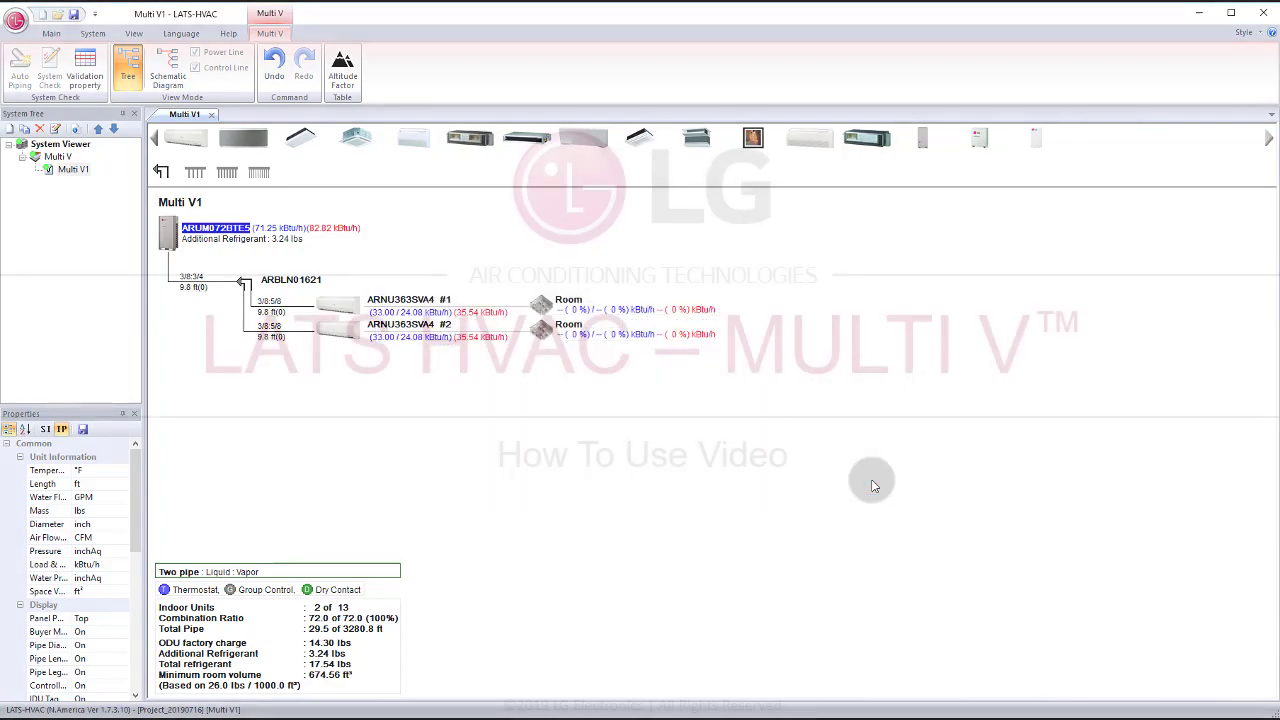